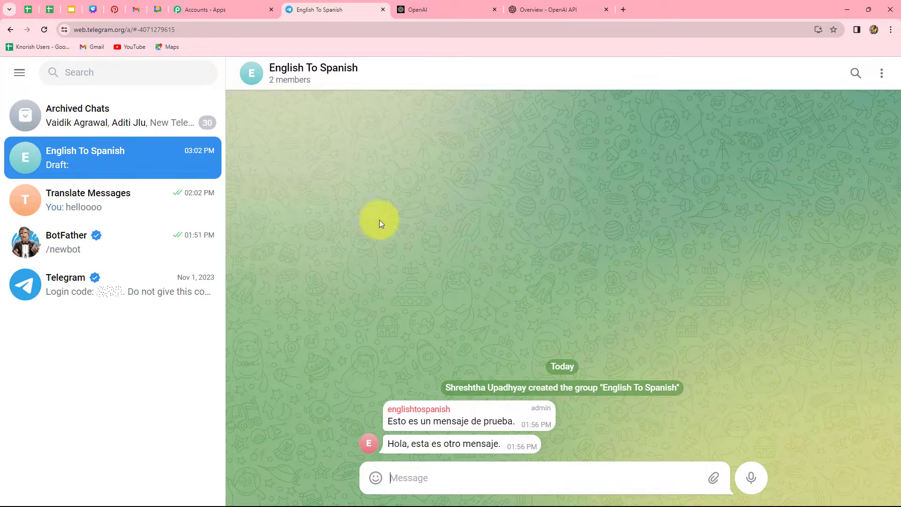
Review the messages in the Translate Messages and English To Spanish group chats
key("alt+Down")
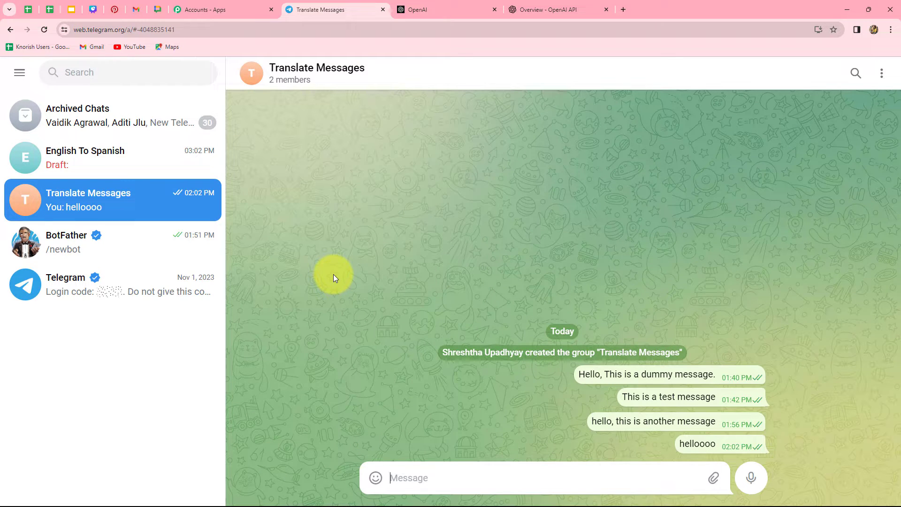
left_click(92, 170)
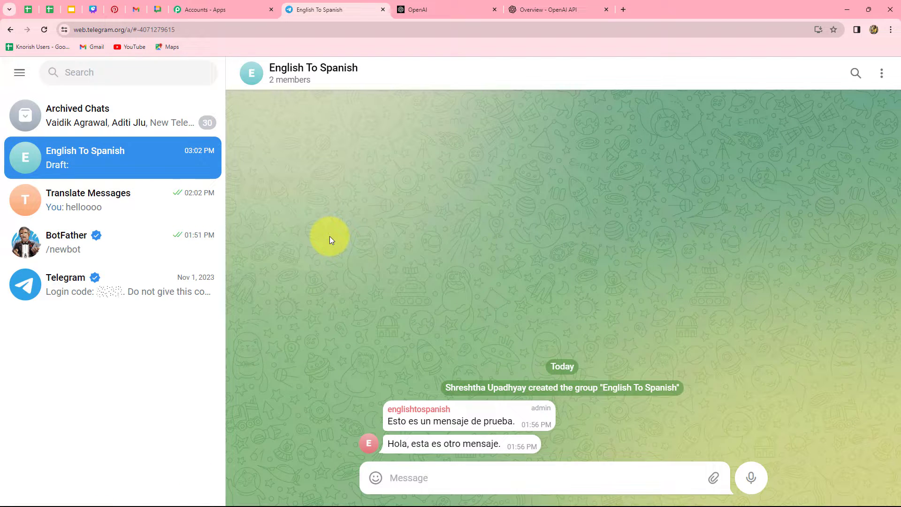
key("alt+Down")
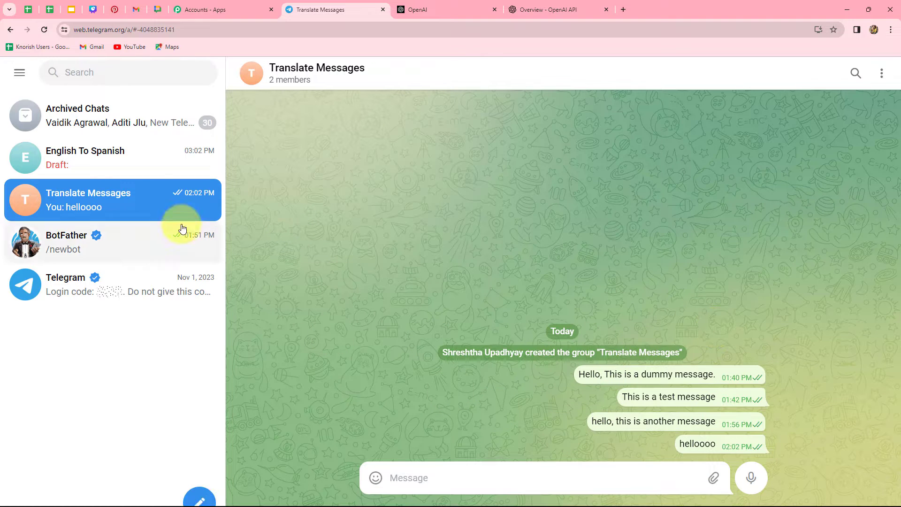
left_click(133, 164)
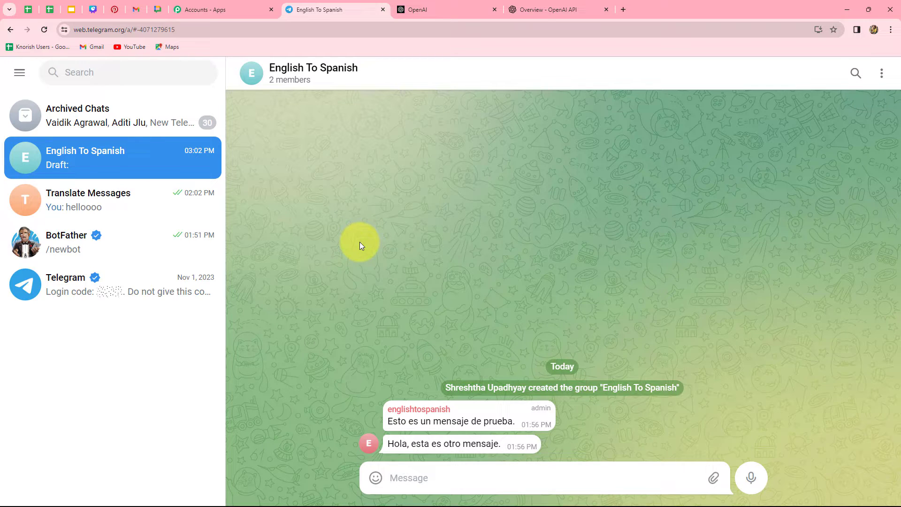
left_click(434, 18)
left_click(328, 9)
Switch to the Pabbly website, sign in to the account and open Pabbly Connect
left_click(235, 8)
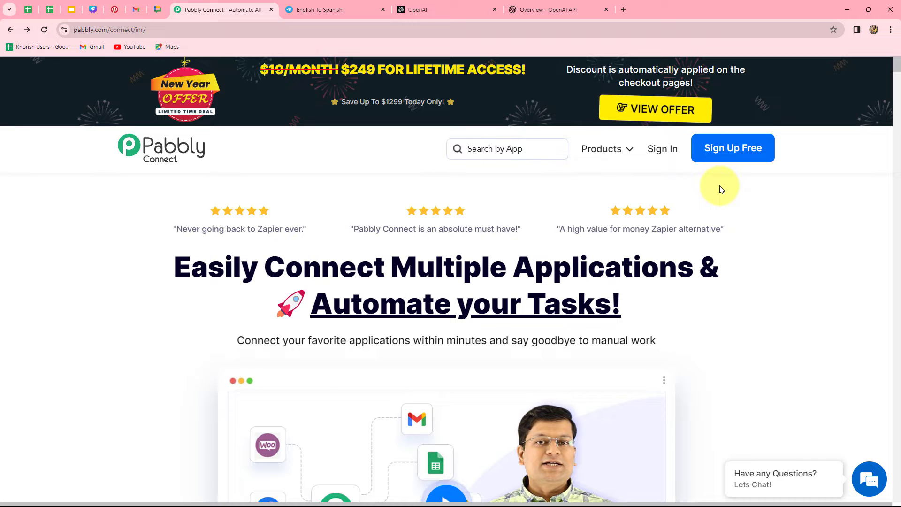
left_click(666, 149)
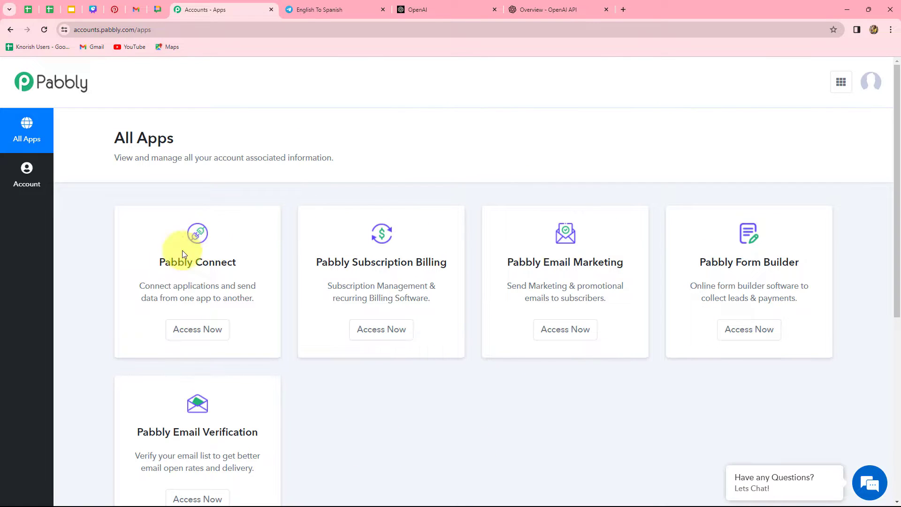
left_click(215, 336)
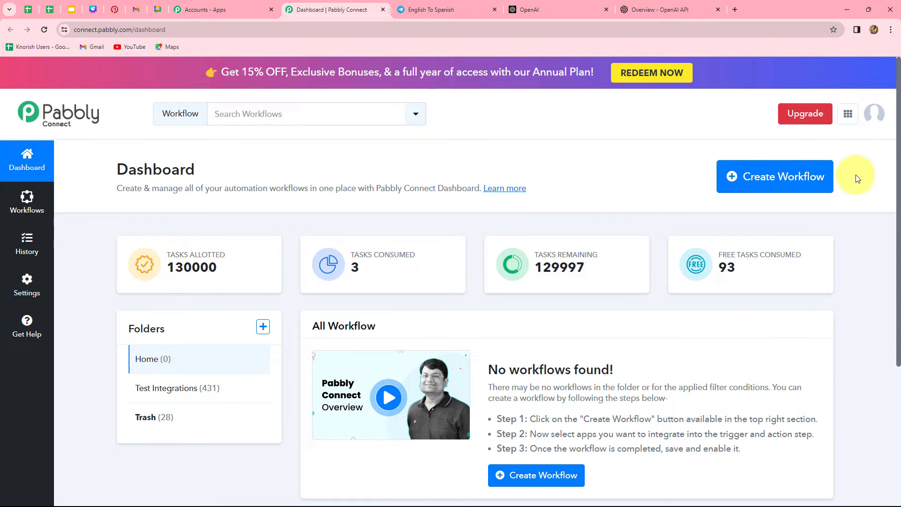
Create a workflow named "Translate Telegram Bot Messages to any Language with OpenAI" in the Test Integrations folder
left_click(765, 192)
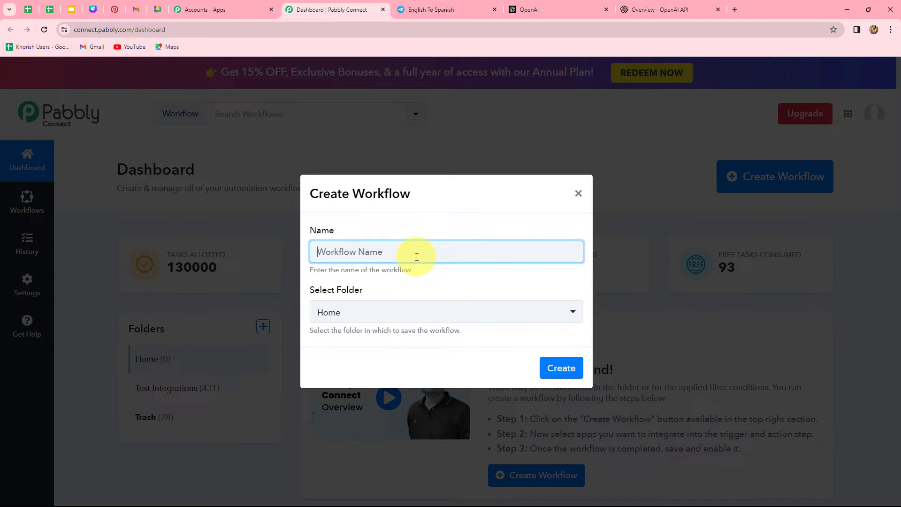
type("Translate Telegram Bot Messages to any Language with OpenAI")
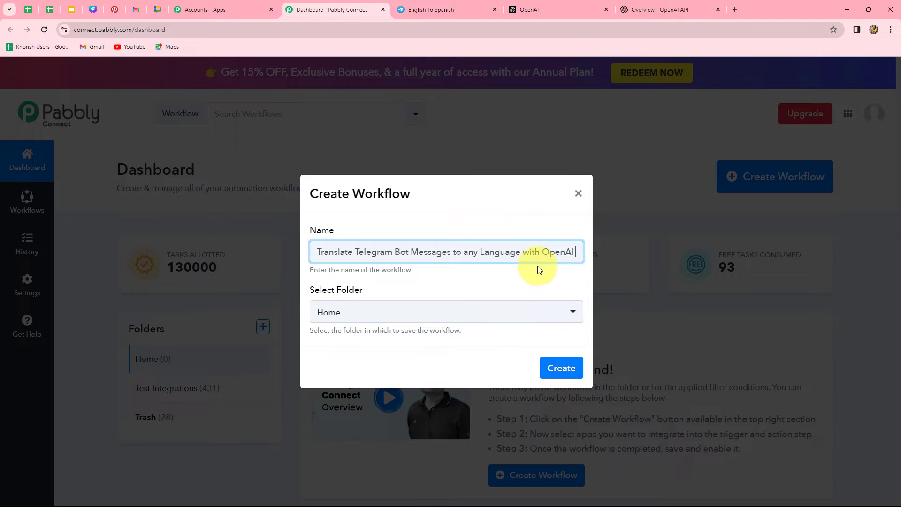
left_click(471, 317)
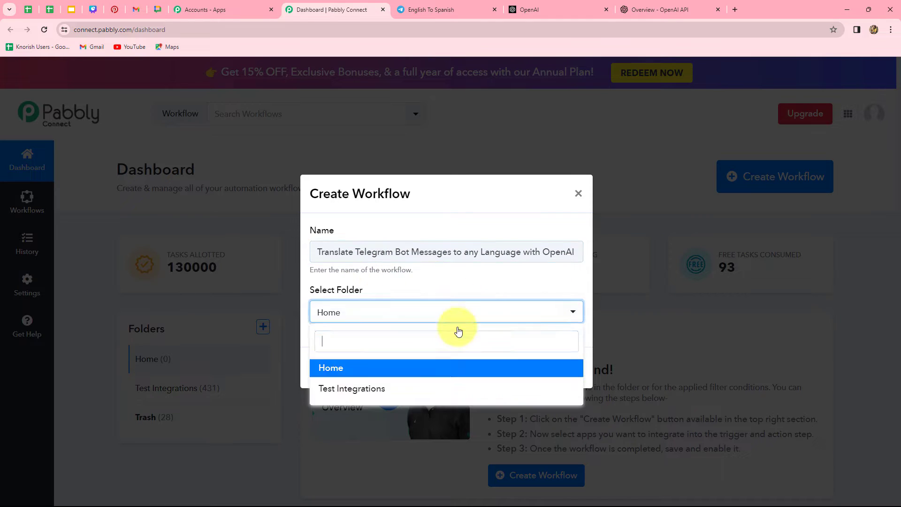
left_click(368, 391)
left_click(554, 372)
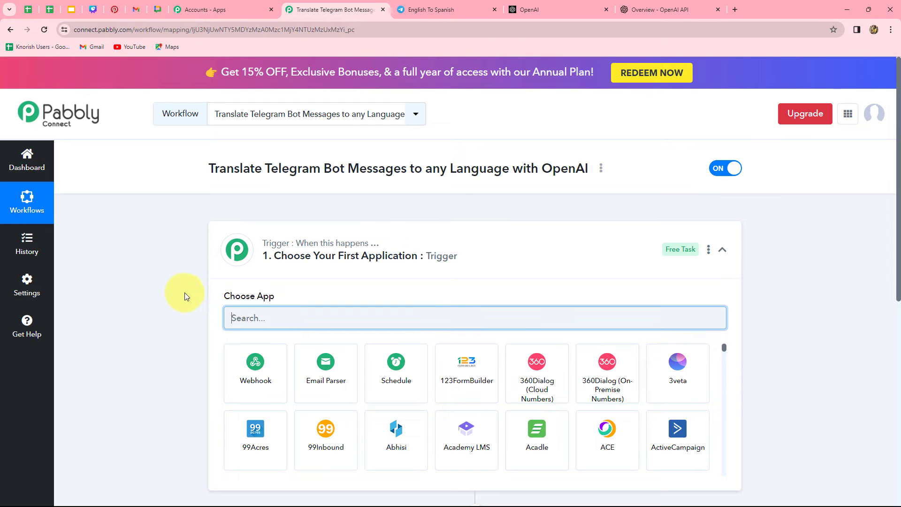
Set the workflow's trigger to Telegram Bot with the event Set Webhook / Watch Updates
scroll(173, 302, "down", 5)
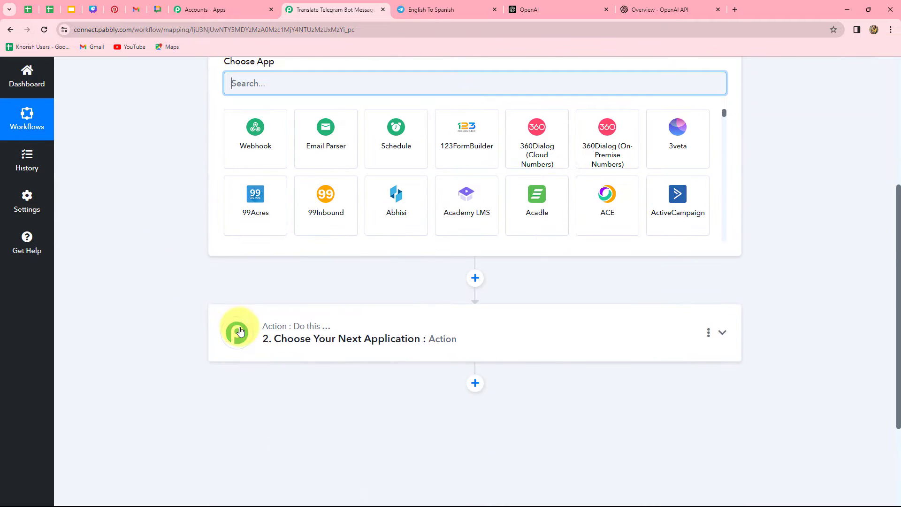
scroll(144, 328, "up", 2)
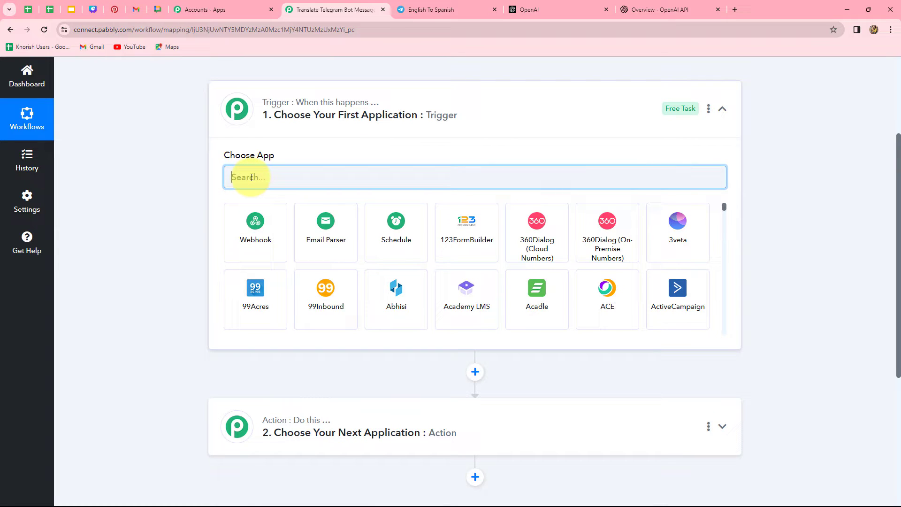
type("Tele")
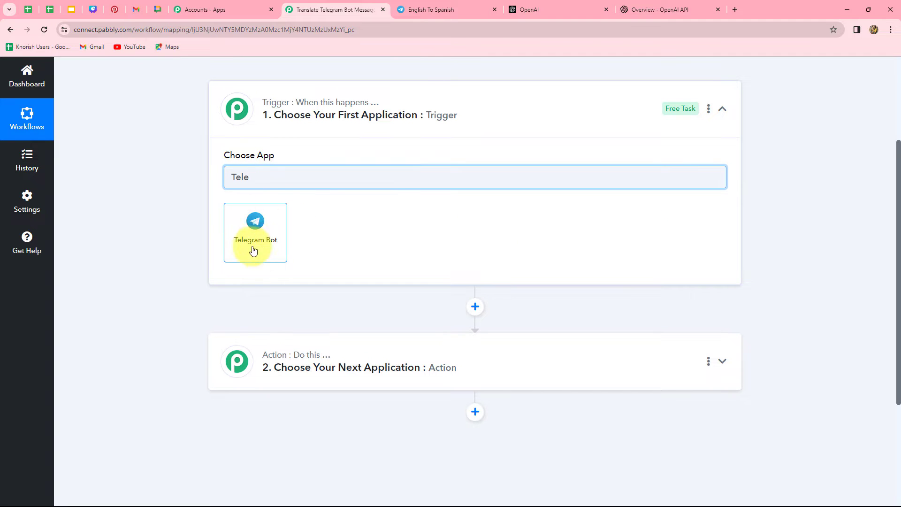
left_click(272, 245)
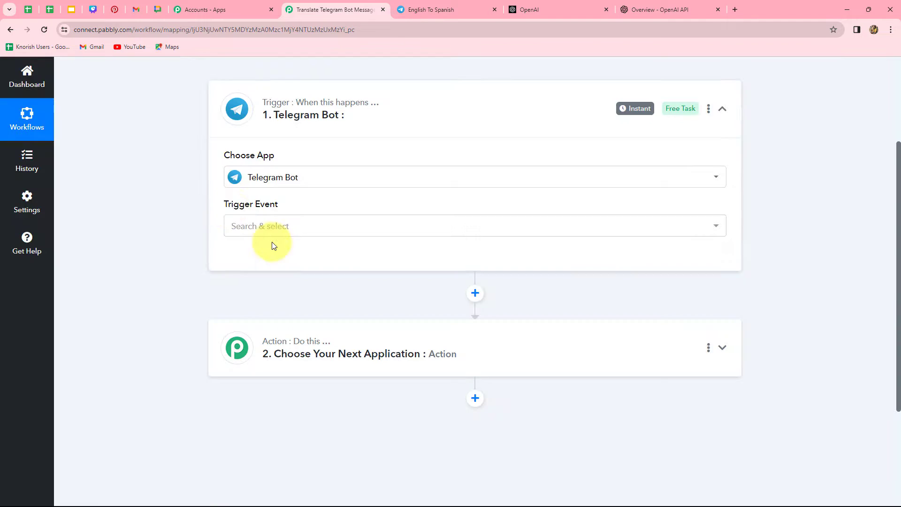
left_click(246, 224)
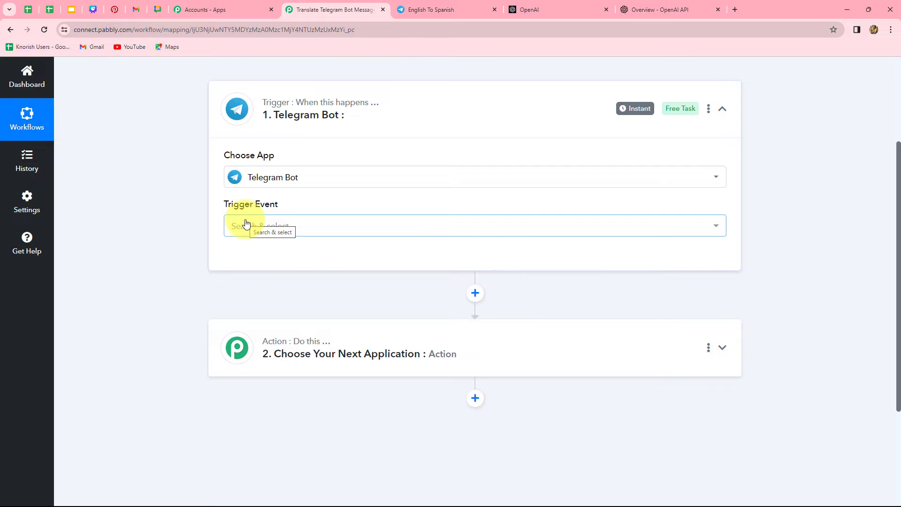
left_click(246, 225)
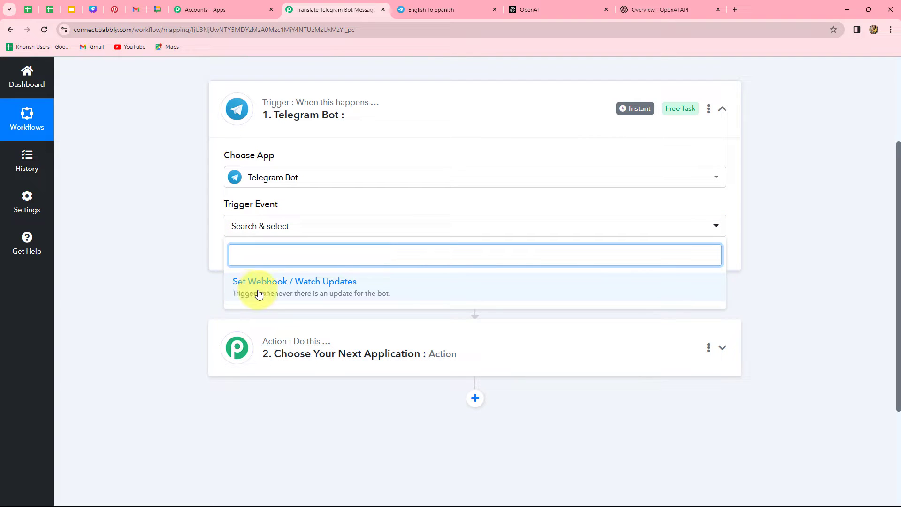
left_click(328, 289)
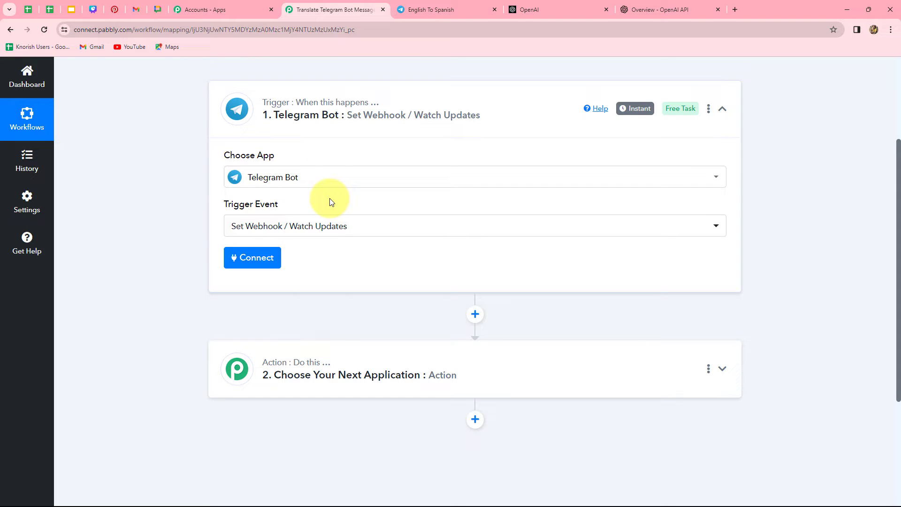
Start a new Telegram Bot connection for the trigger and review the instructions for obtaining its token
left_click(263, 257)
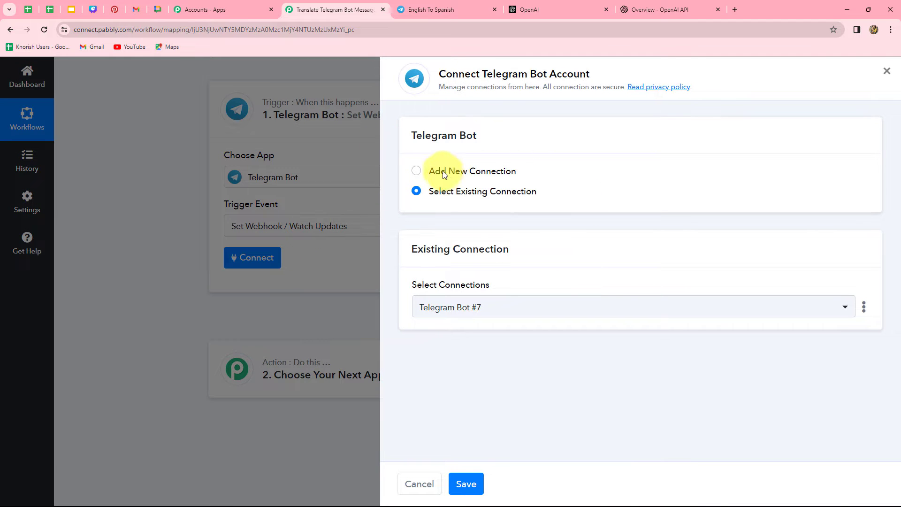
left_click(417, 173)
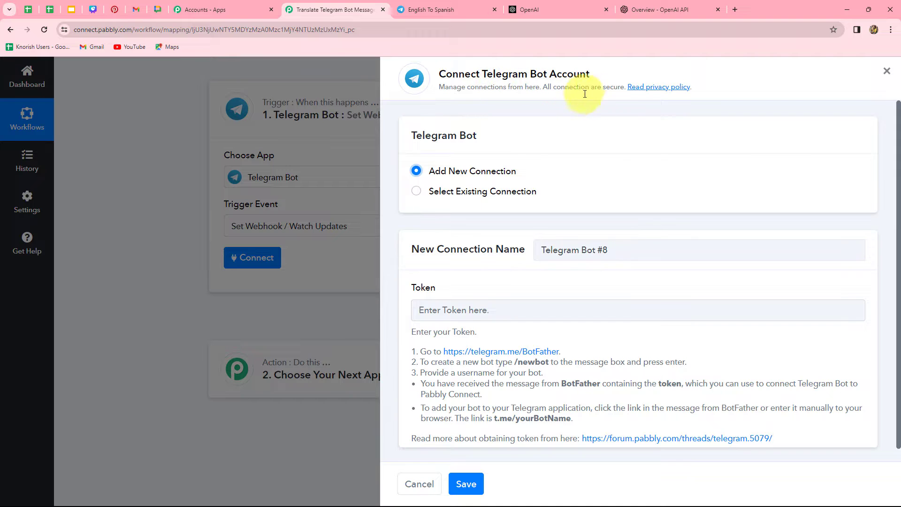
scroll(615, 155, "down", 1)
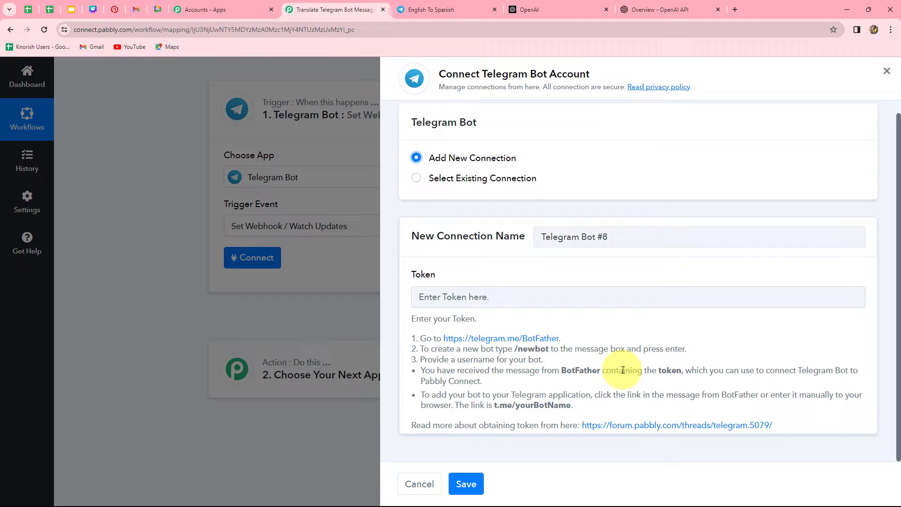
left_click(419, 298)
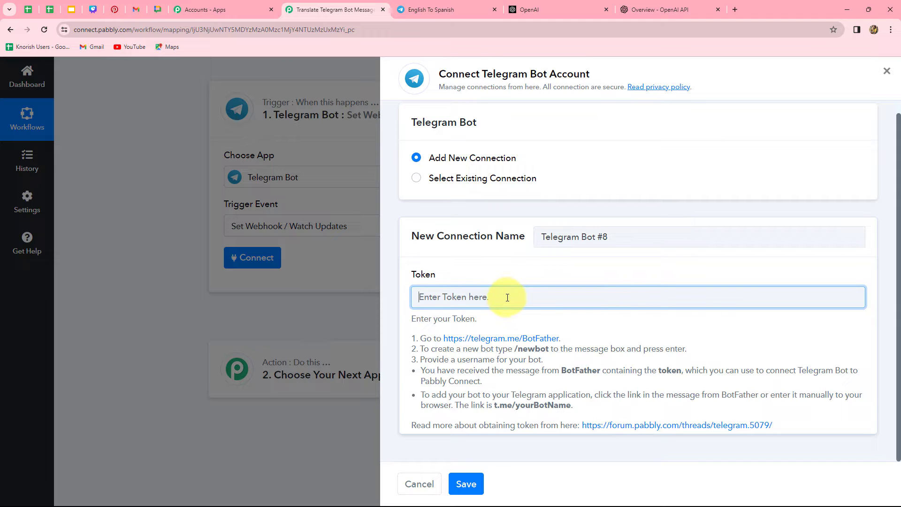
left_click_drag(414, 338, 583, 408)
left_click(496, 275)
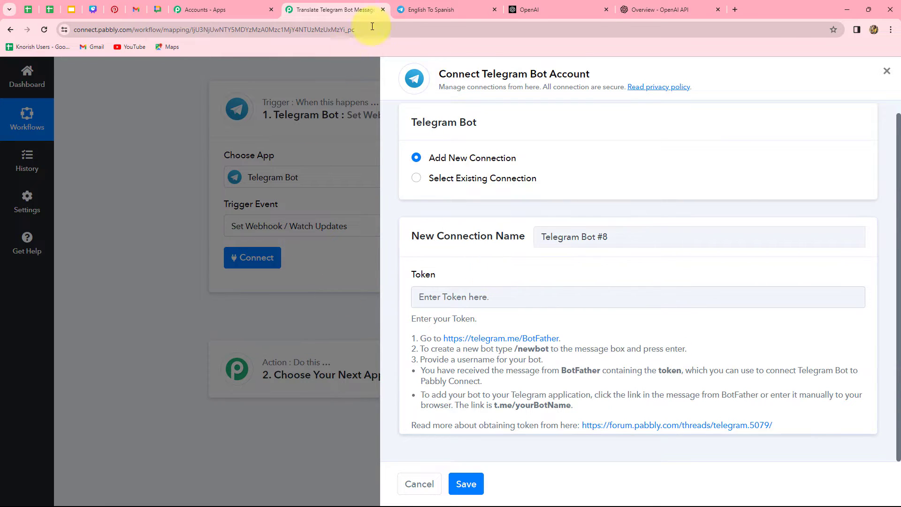
Switch to Telegram, request a new bot from BotFather with /newbot and name it Translator
left_click(419, 5)
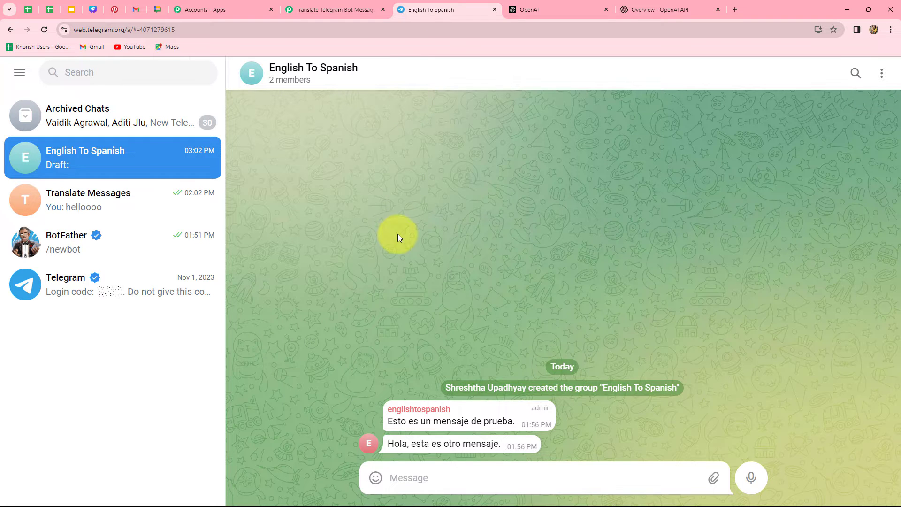
left_click(113, 244)
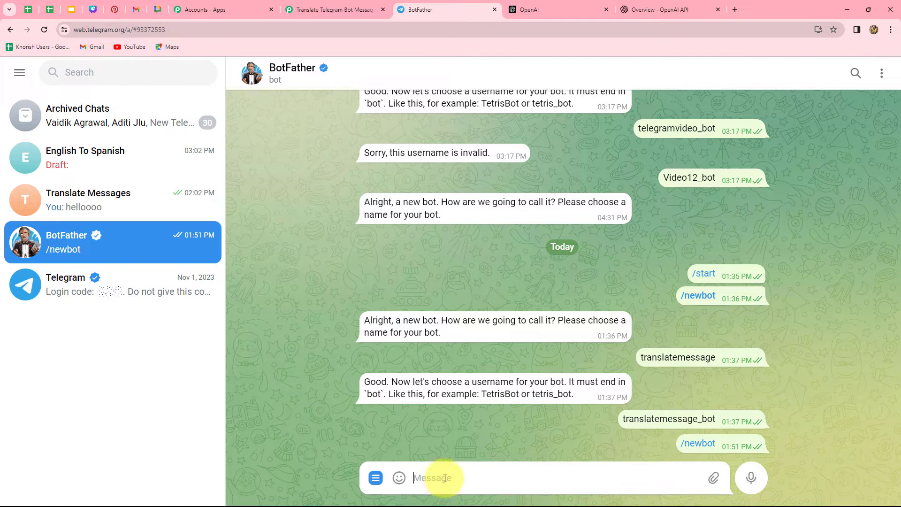
type("/n")
left_click(428, 354)
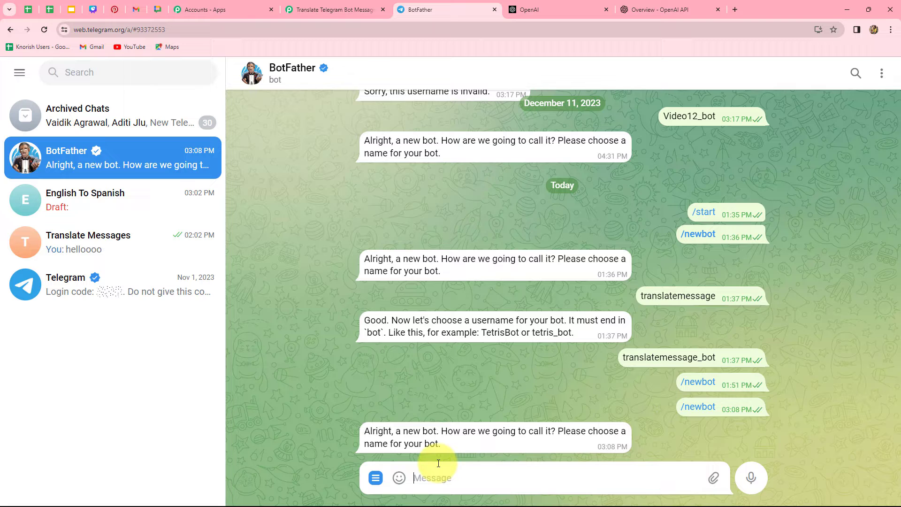
type("Translator")
key("Return")
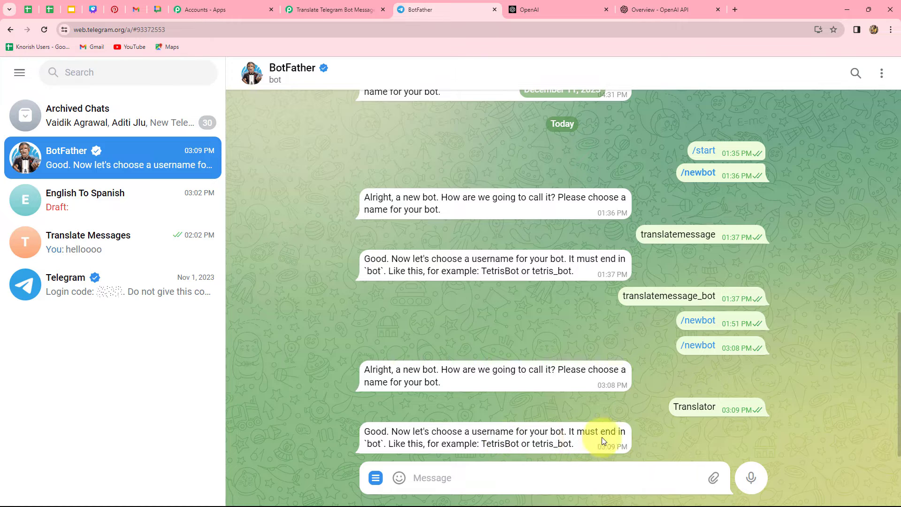
Try to register the new bot under the username translator_bot
left_click_drag(483, 443, 577, 445)
left_click(580, 448)
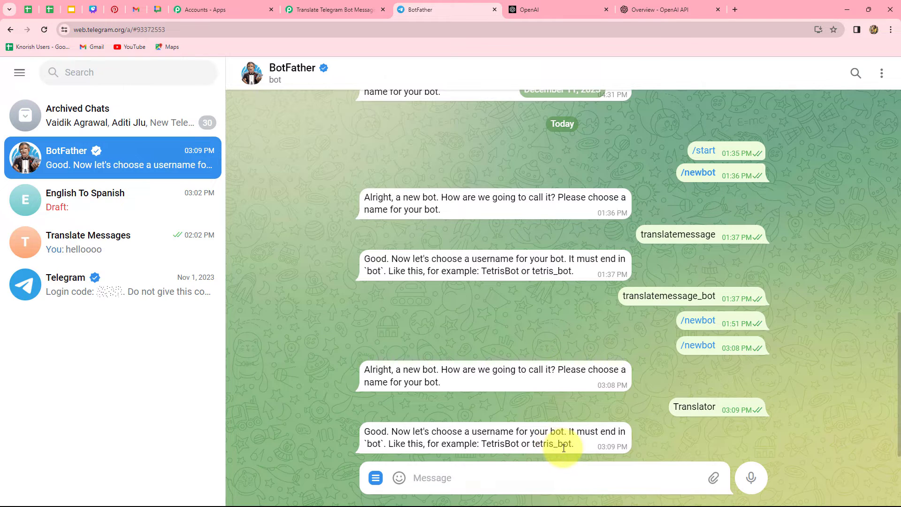
type("ranslator")
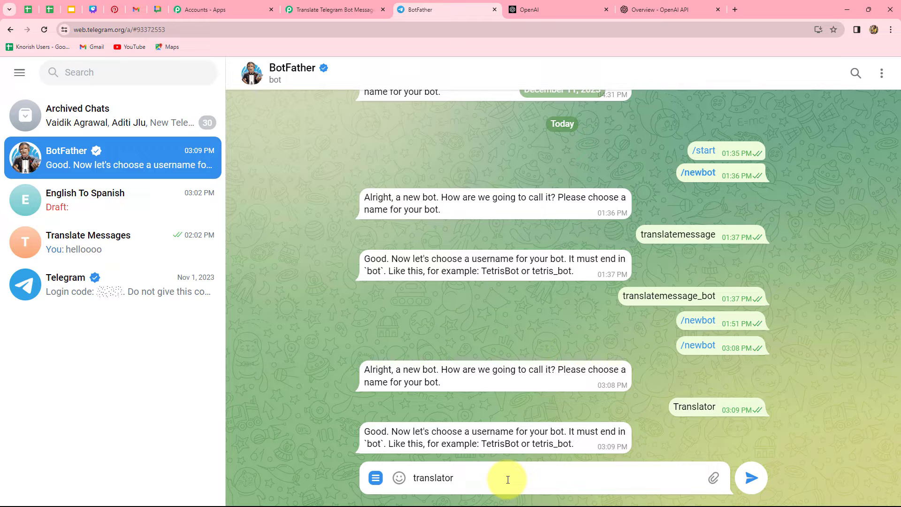
key("Return")
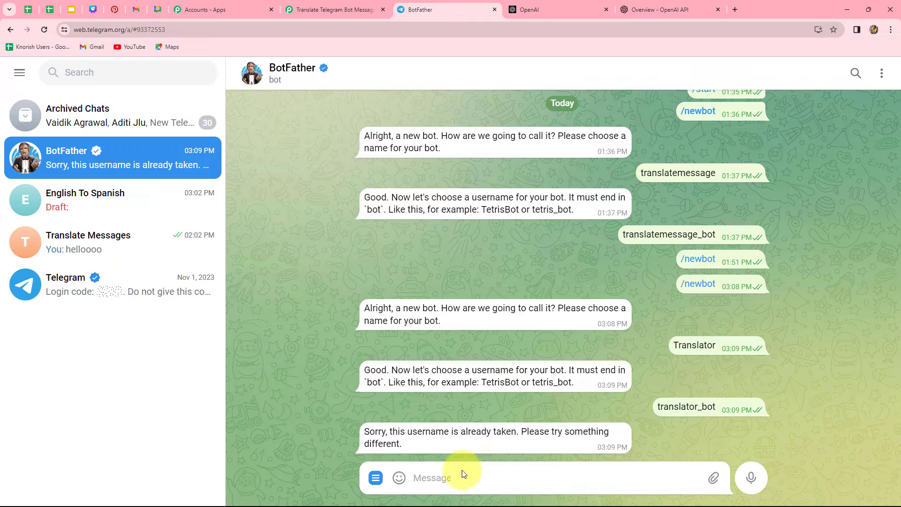
Give the new bot the username testtranslator3_bot and copy the API token from BotFather's reply
type("testtranslator3_bot")
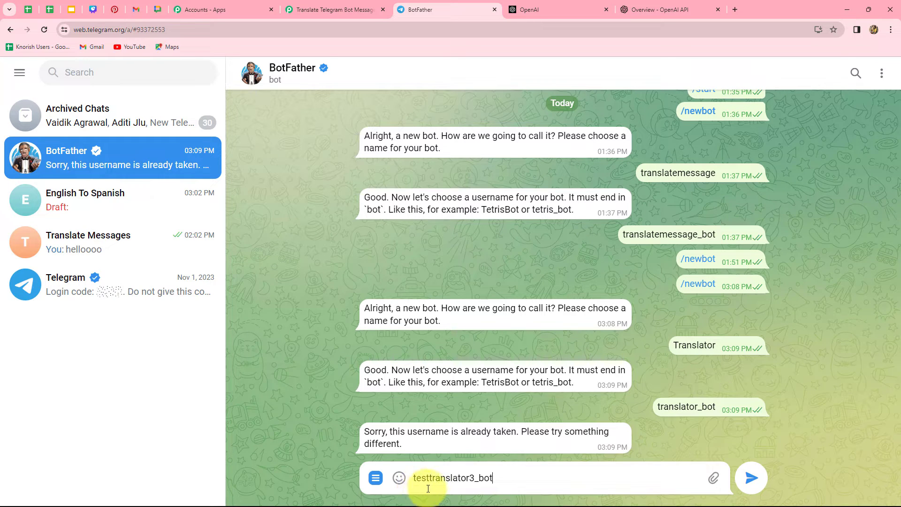
key("Return")
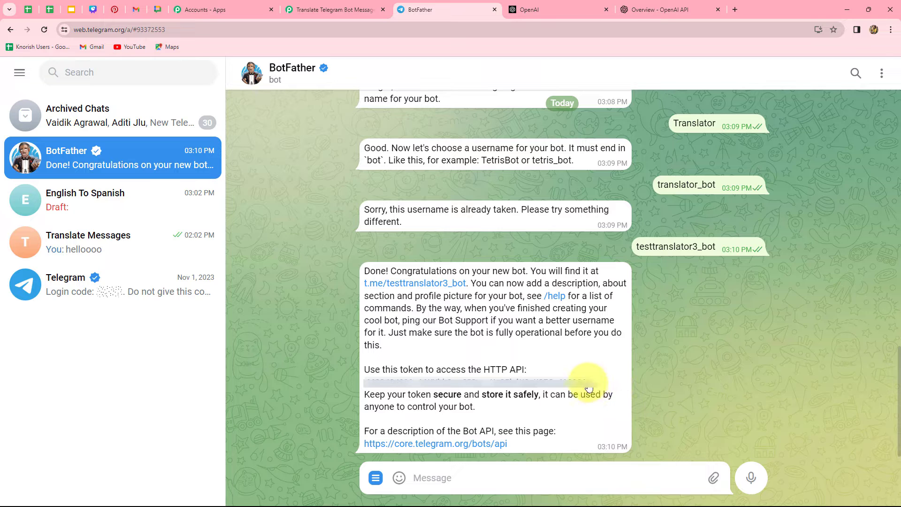
left_click_drag(587, 389, 353, 378)
left_click(353, 378)
Return to Pabbly Connect, paste the bot token into the new connection's Token field and save the connection
left_click(328, 9)
left_click(448, 296)
key("ctrl+v")
left_click(448, 297)
key("ctrl+v")
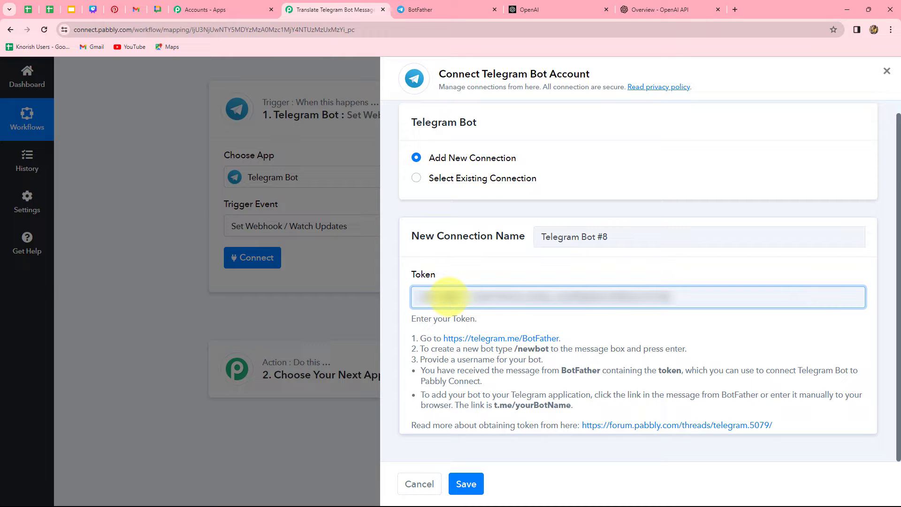
left_click(465, 483)
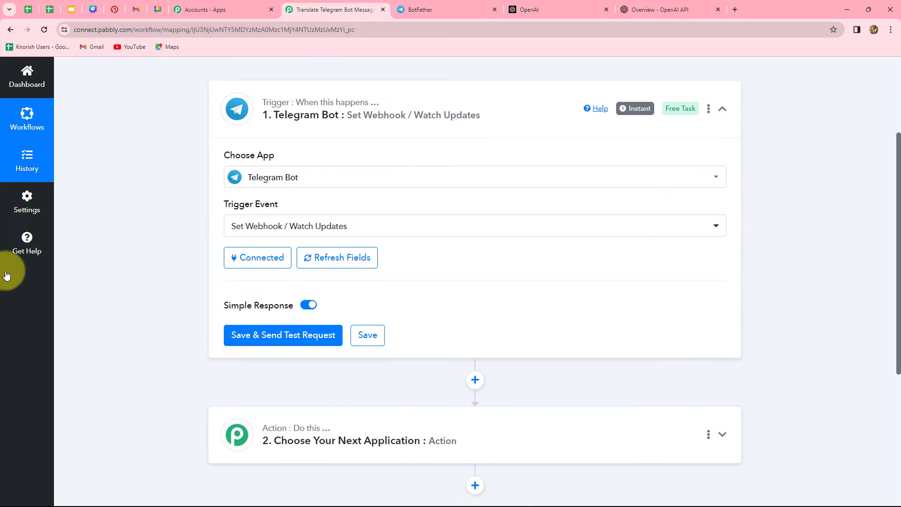
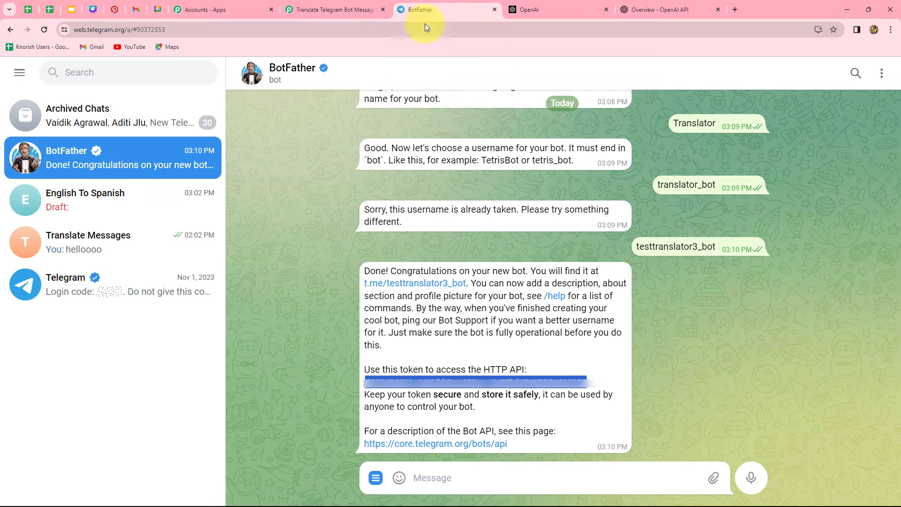
Switch to Telegram and start a new group with the Translator bot, found by searching testtranslator3, as its member
left_click(203, 479)
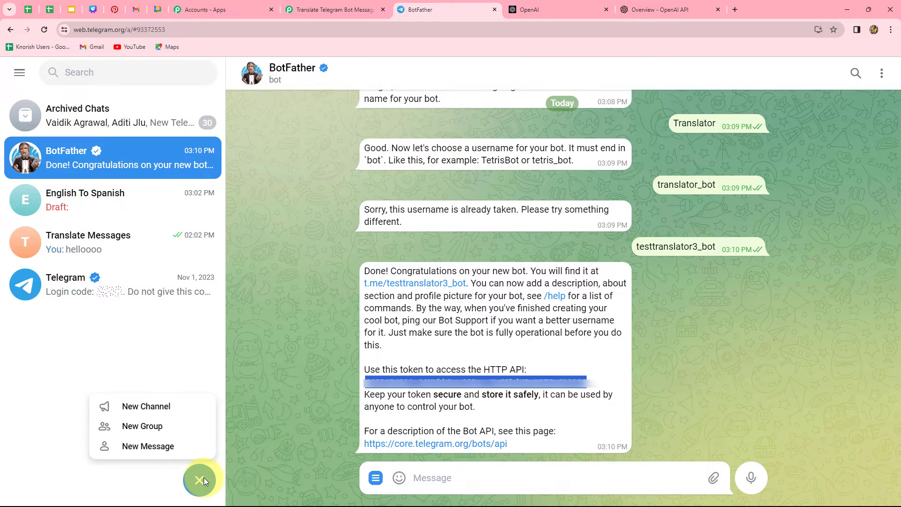
left_click(151, 424)
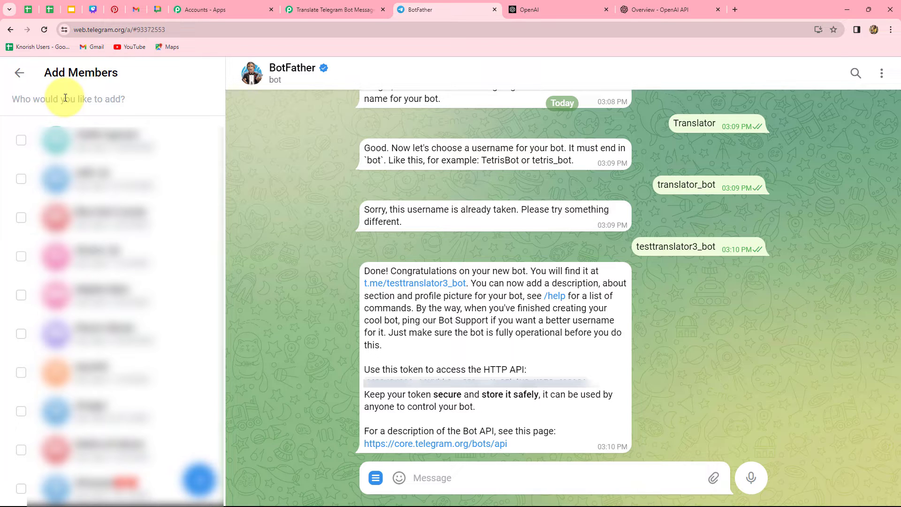
type("testtr")
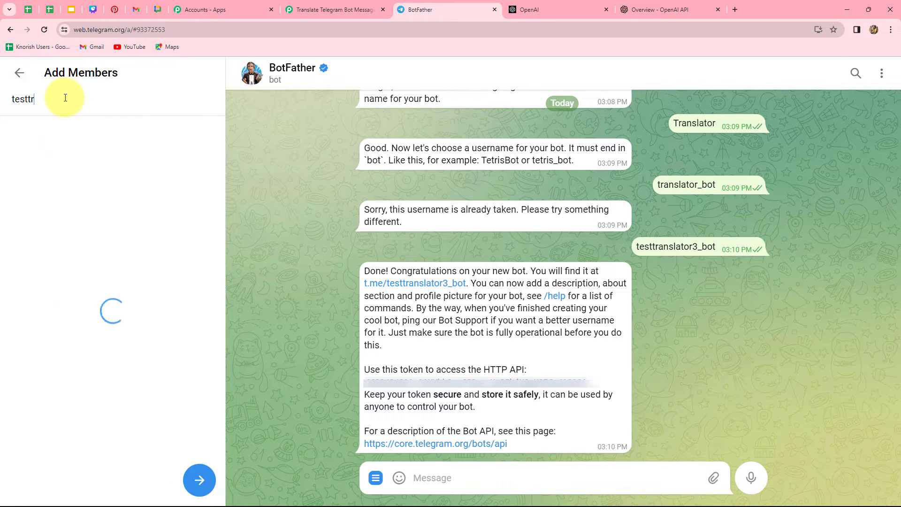
type("anslator3")
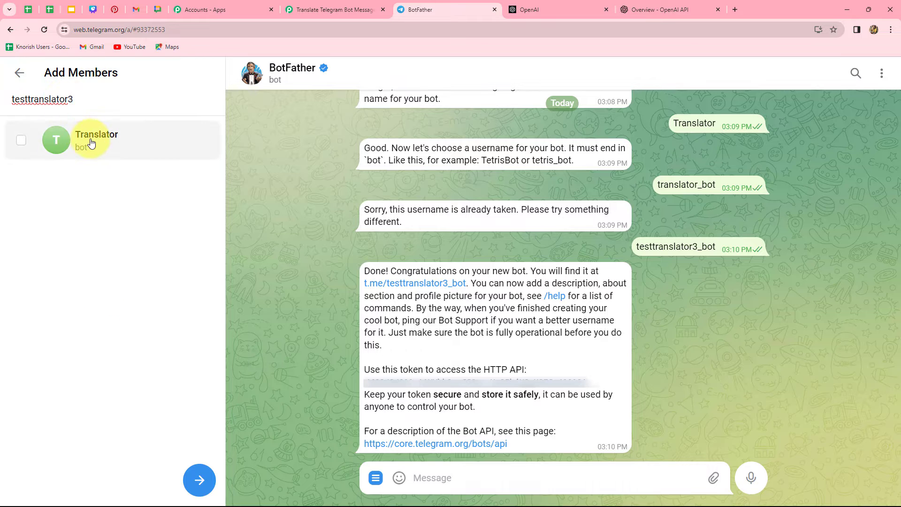
left_click(50, 142)
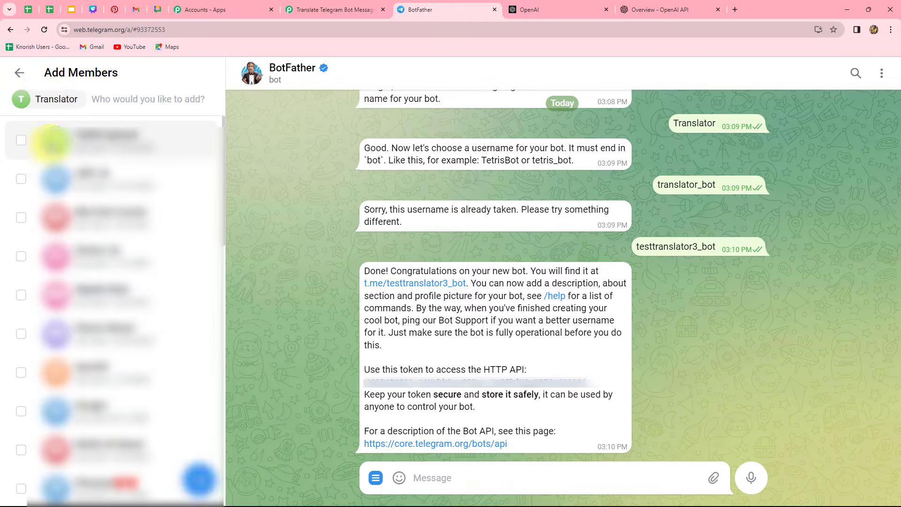
left_click(199, 480)
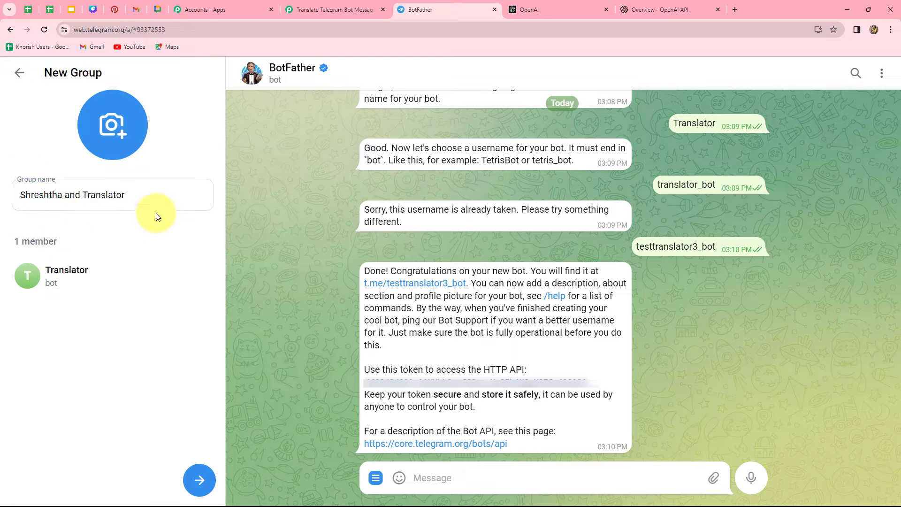
Replace the suggested group name with English Team and create the group
left_click(129, 198)
left_click_drag(128, 197, 7, 197)
key("BackSpace")
type("English Team")
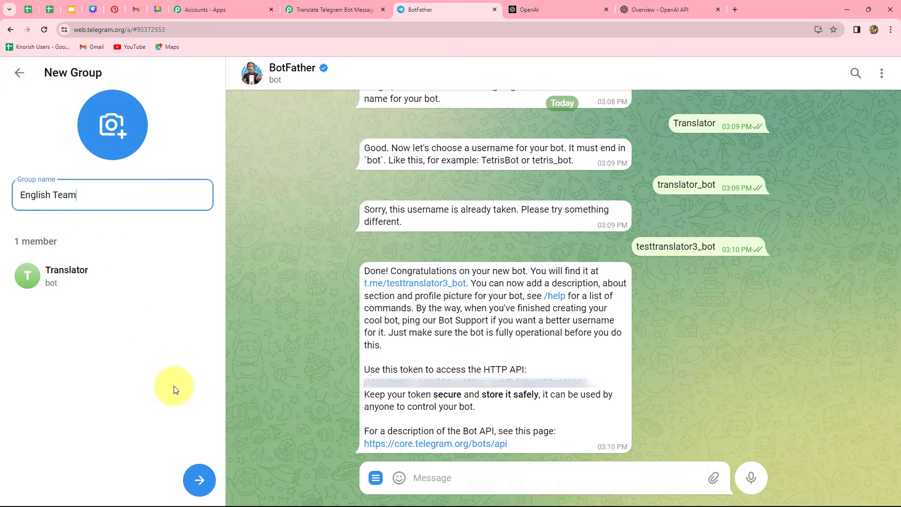
left_click(200, 479)
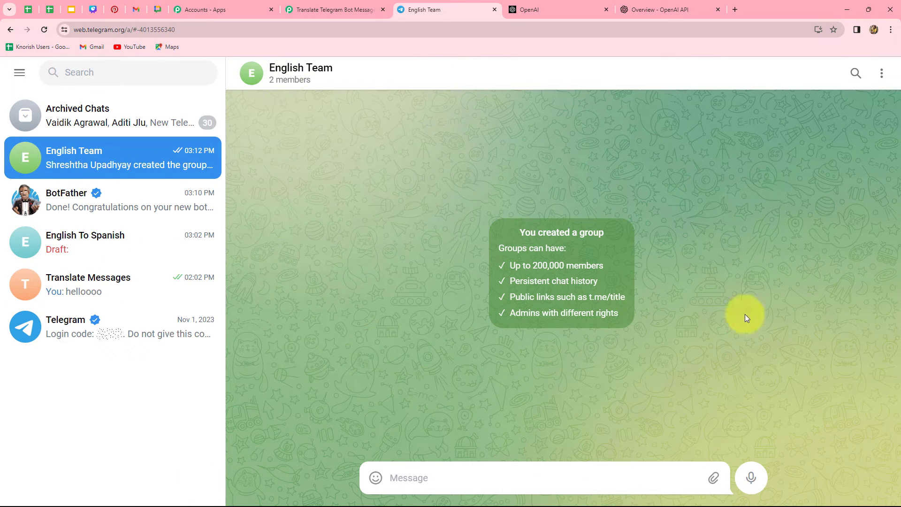
Make the Translator bot an admin of the English Team group and close the group information
left_click(294, 76)
scroll(821, 366, "down", 3)
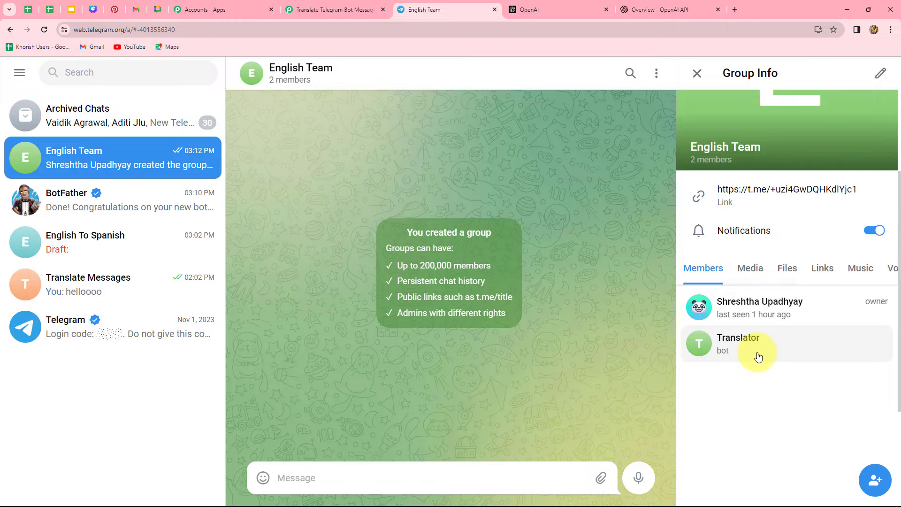
scroll(758, 357, "down", 3)
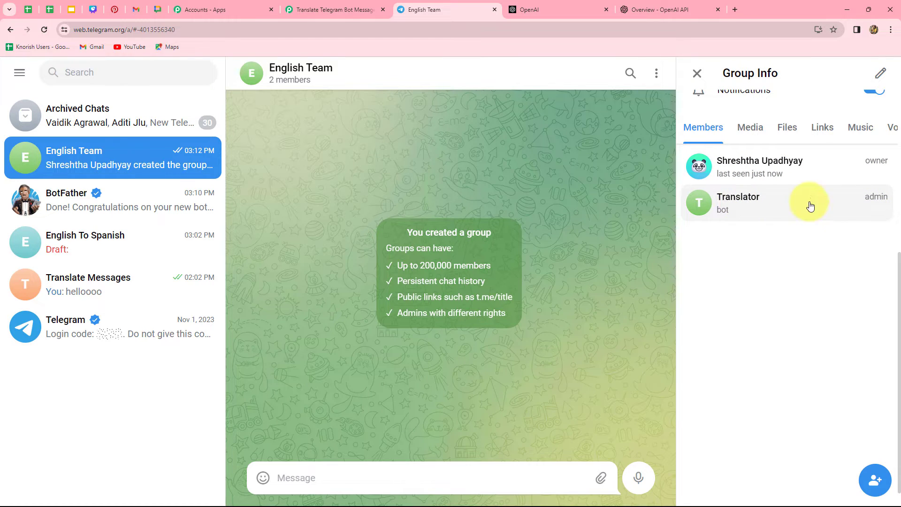
left_click(696, 74)
Save the Pabbly Connect trigger with a test request, and send "Hello, this is a test message." to the English Team group in Telegram
left_click(309, 10)
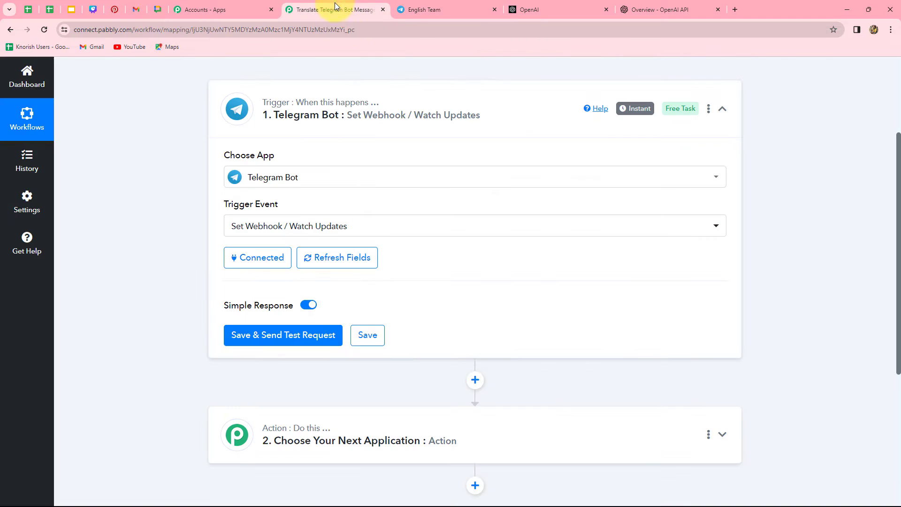
left_click(301, 338)
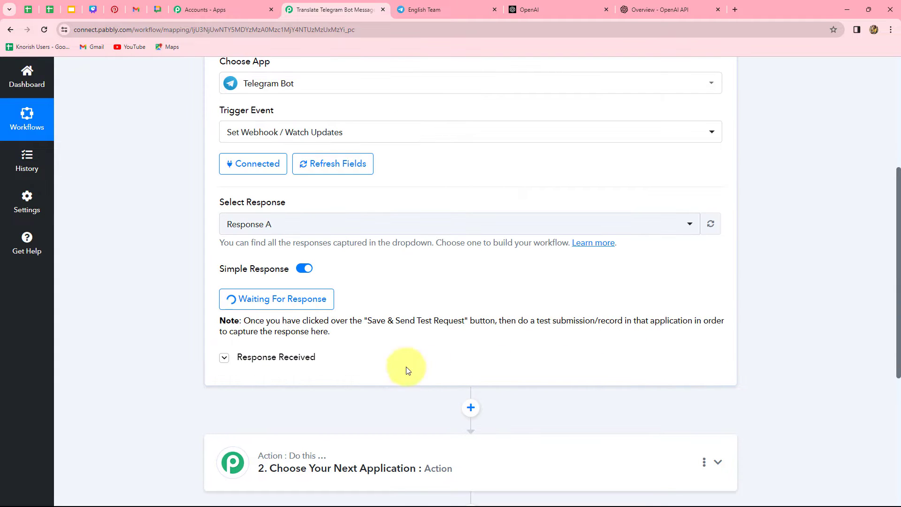
left_click(438, 9)
left_click(400, 479)
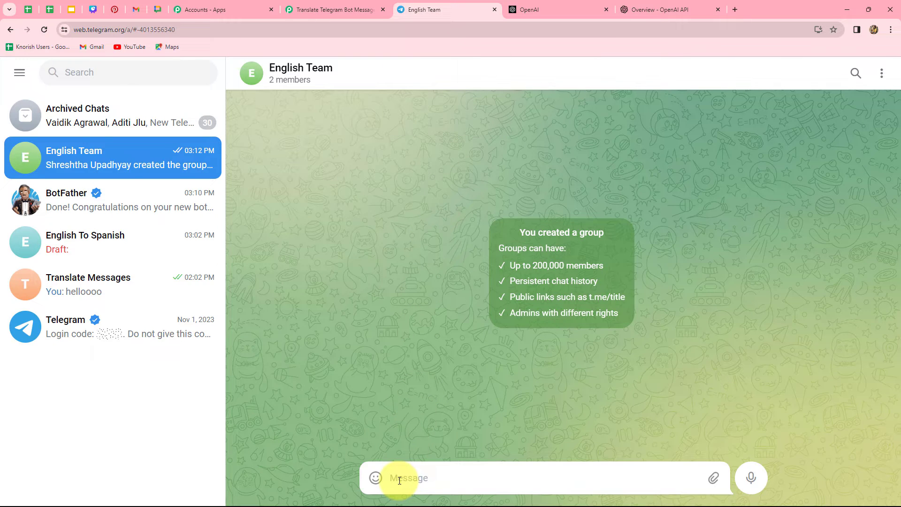
type("Hello, this is a test message")
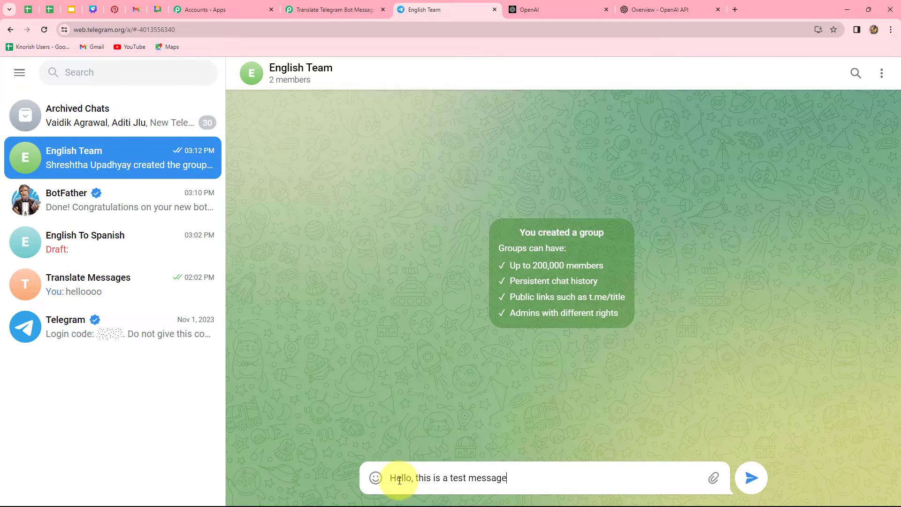
type(".")
key("Return")
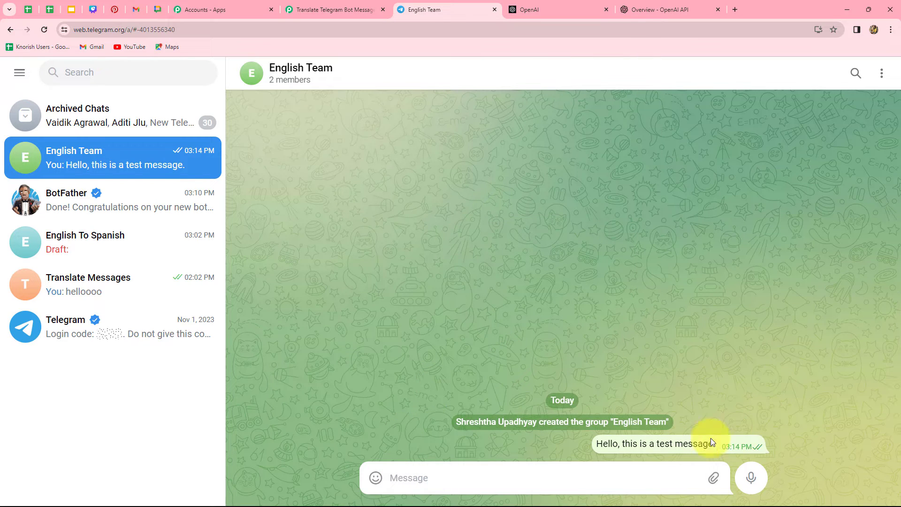
Return to Pabbly Connect and check the trigger response's Message Text against the message sent in the Telegram group
left_click(328, 9)
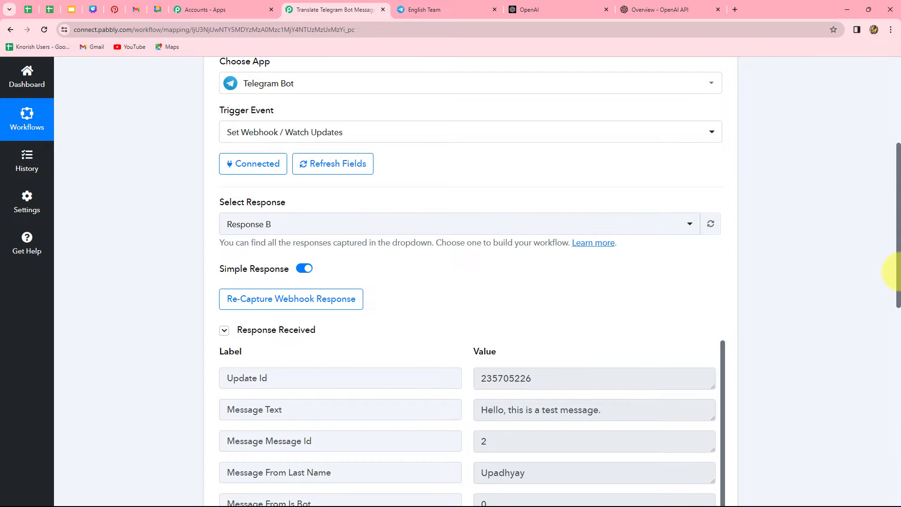
scroll(751, 281, "down", 2)
left_click_drag(482, 315, 631, 326)
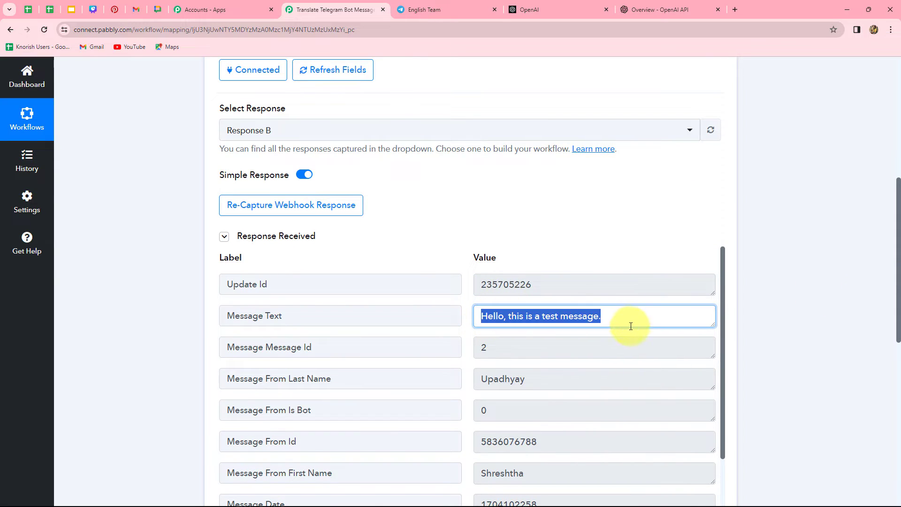
scroll(609, 305, "down", 4)
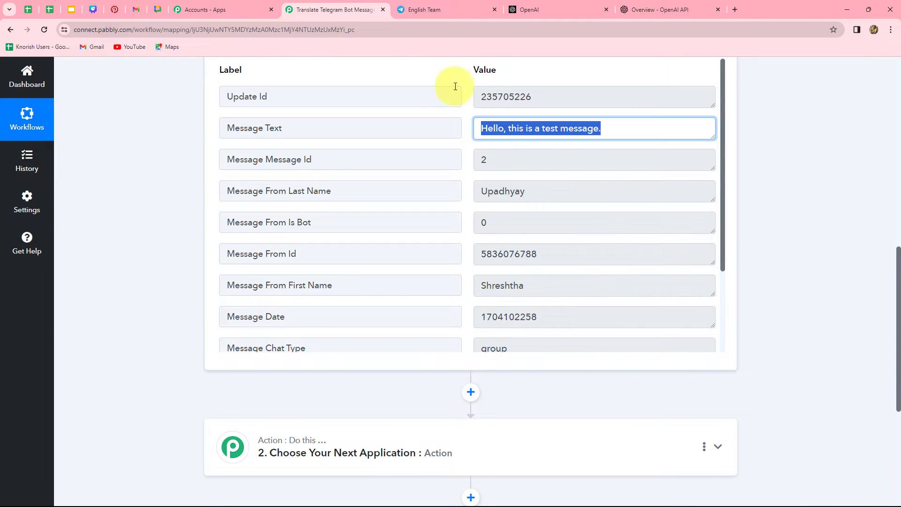
left_click(441, 9)
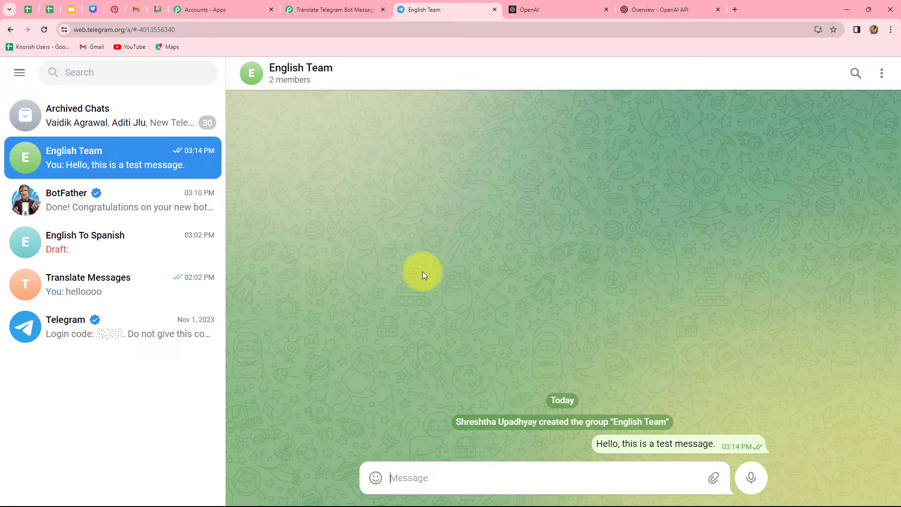
left_click(320, 3)
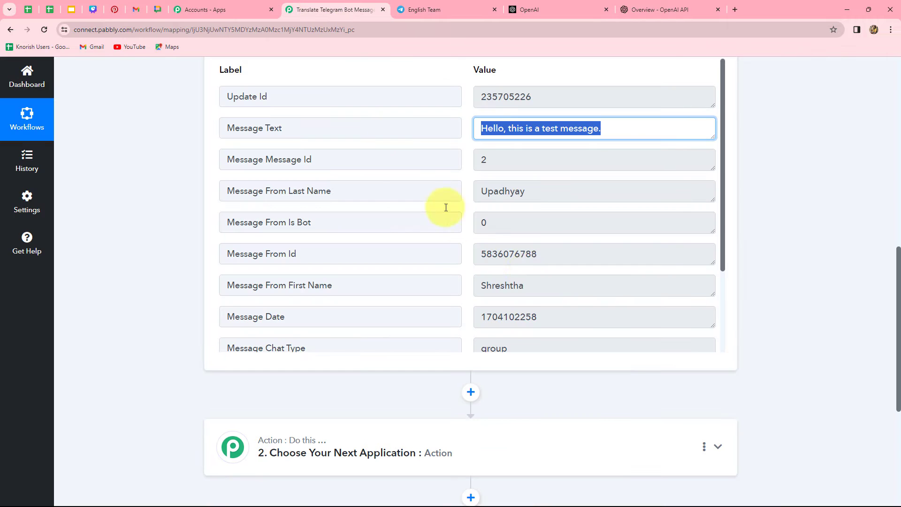
left_click(848, 312)
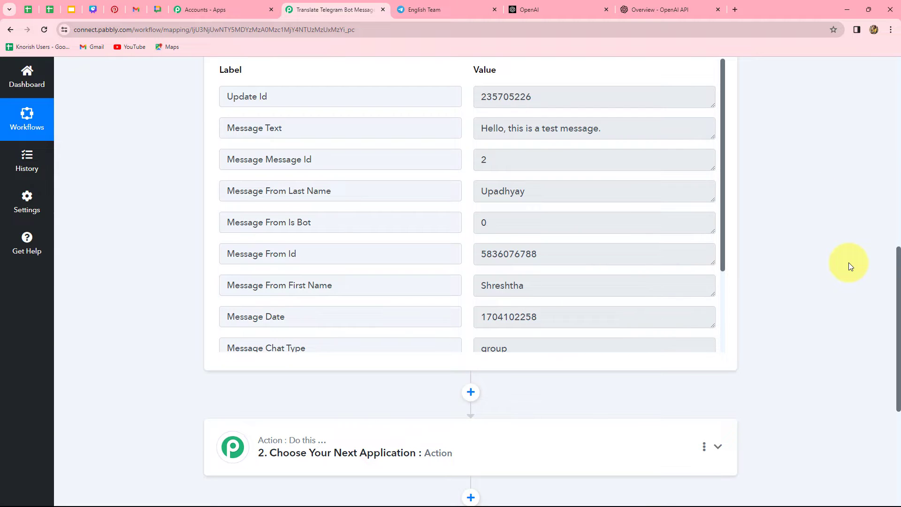
Set the second workflow step's app to OpenAI (ChatGPT, DALL-E) with the action event Generate Content
scroll(849, 264, "down", 5)
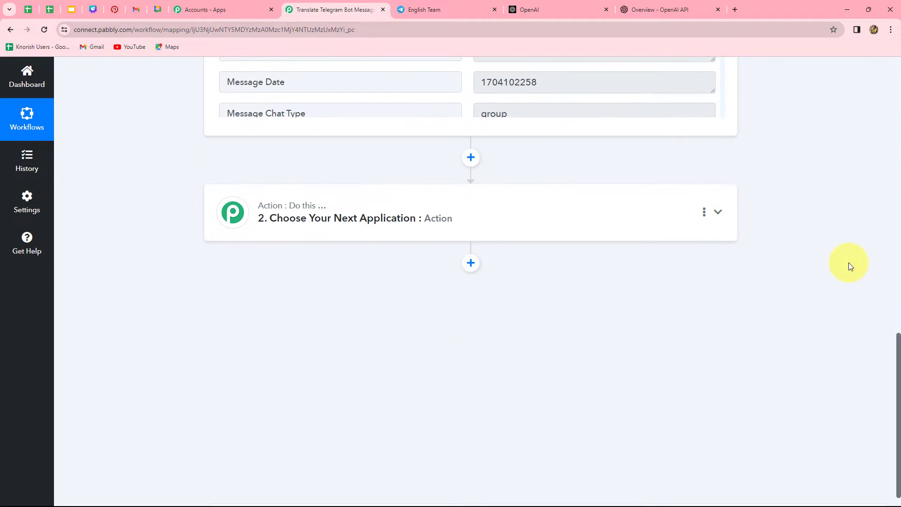
left_click(459, 215)
type("ope")
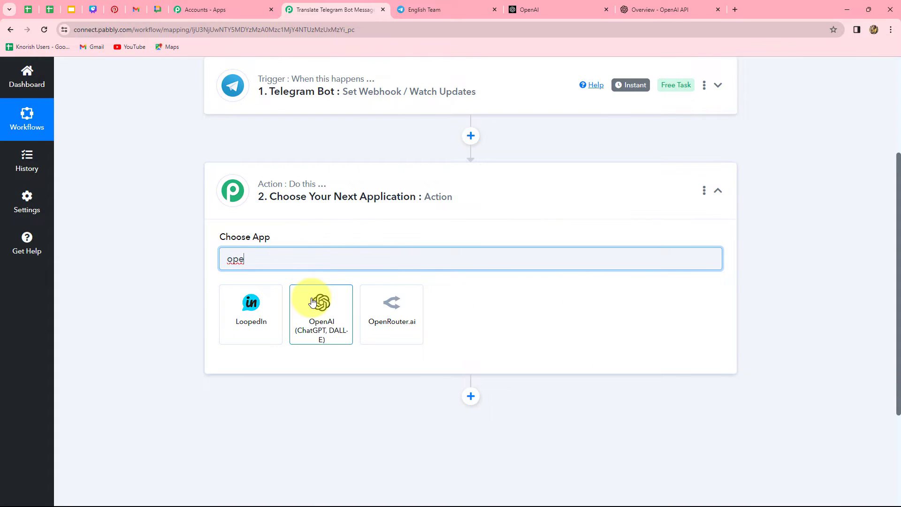
left_click(313, 301)
left_click(238, 310)
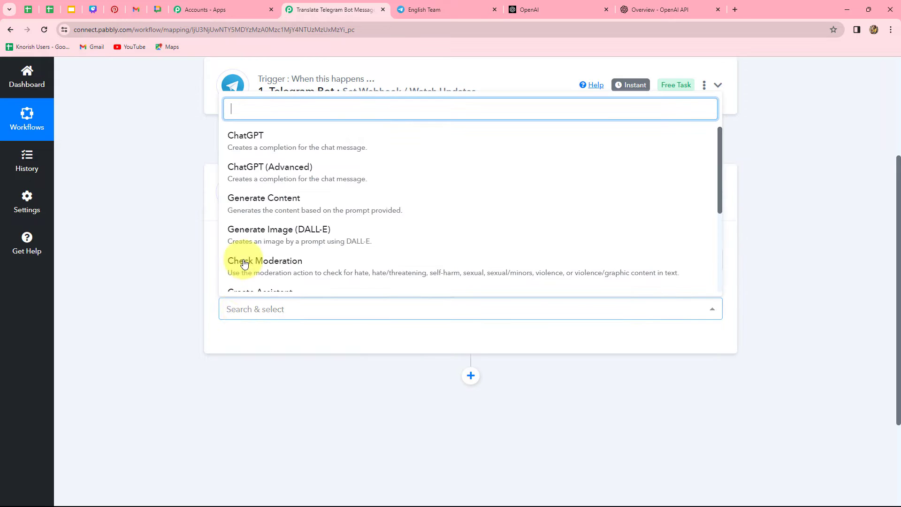
left_click(253, 199)
Connect the OpenAI action through the existing connection OpenAI (ChatGPT, DALL-E) #3 and save it
left_click(242, 341)
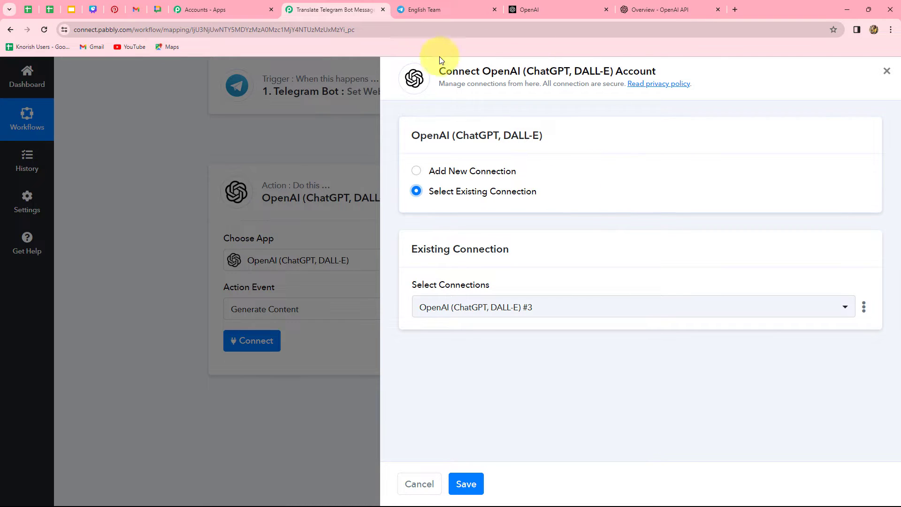
left_click(414, 173)
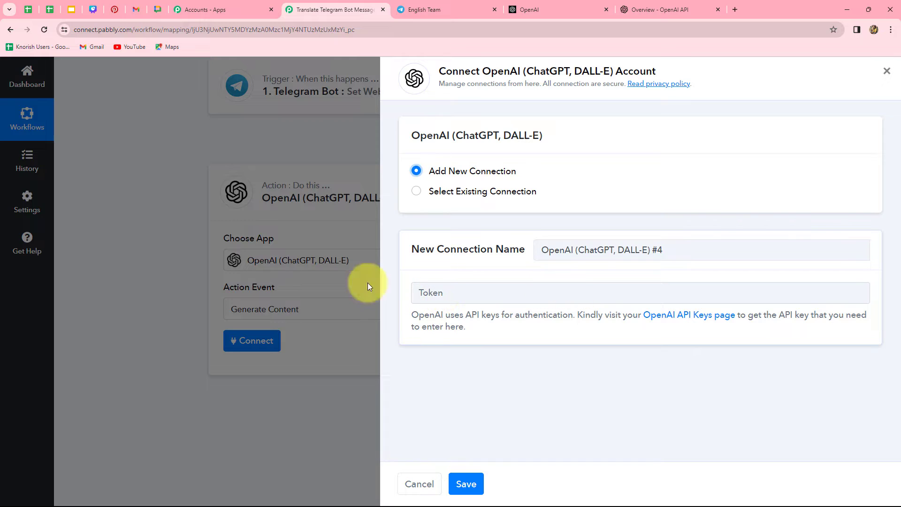
left_click(416, 195)
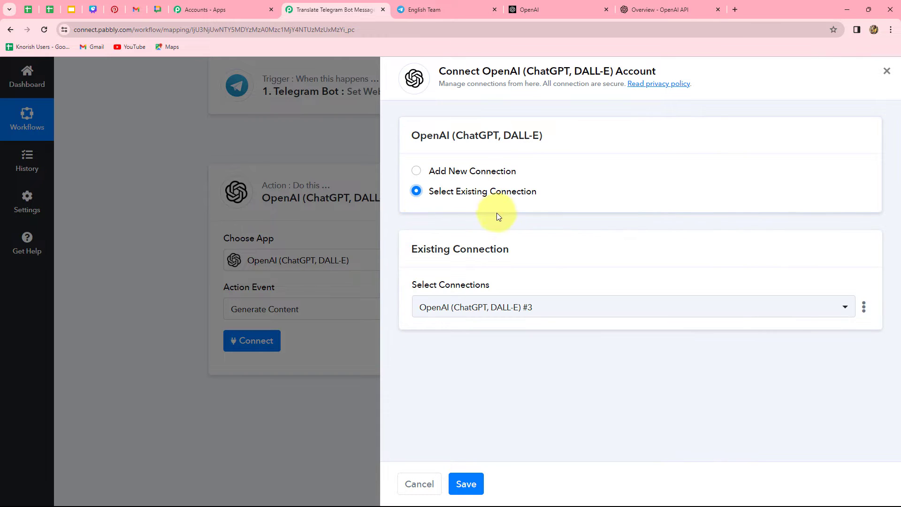
left_click(466, 484)
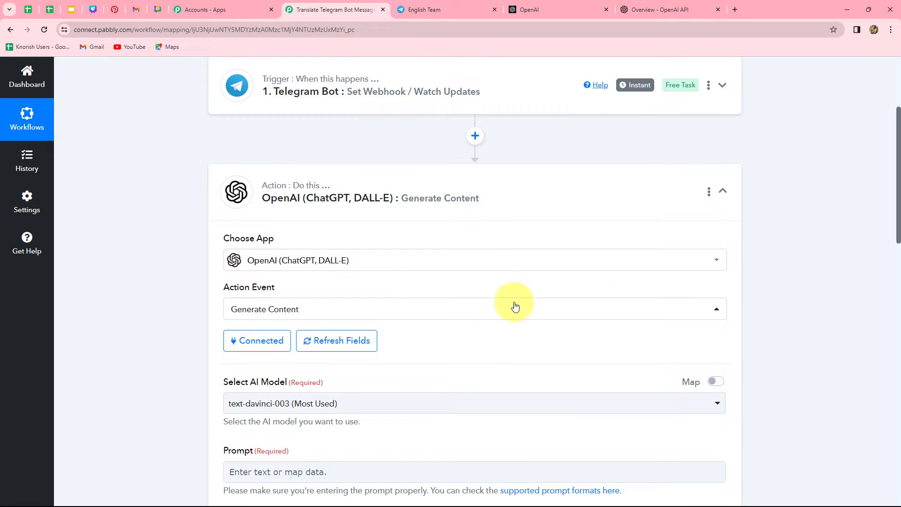
Review the Generate Content fields and the available AI models, leaving text-davinci-003 (Most Used) selected
scroll(515, 306, "down", 5)
scroll(514, 306, "down", 6)
scroll(509, 302, "up", 6)
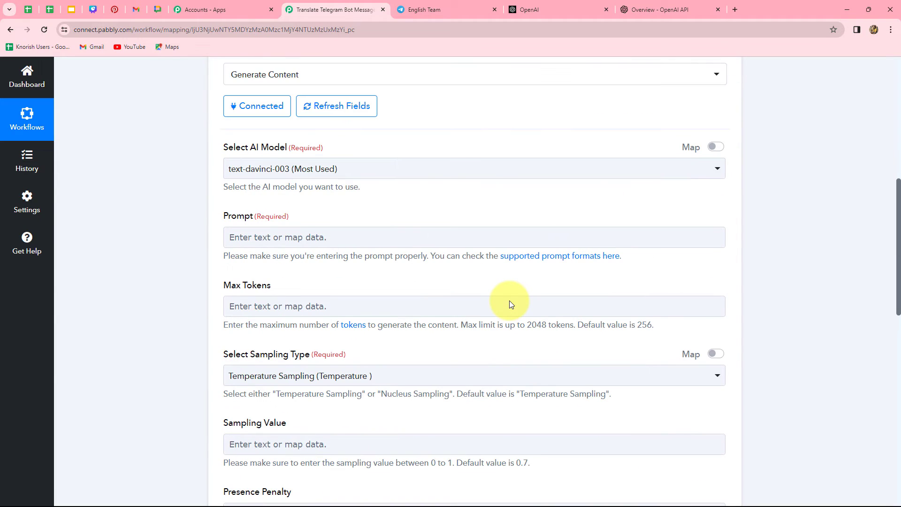
scroll(509, 300, "down", 4)
scroll(509, 300, "up", 4)
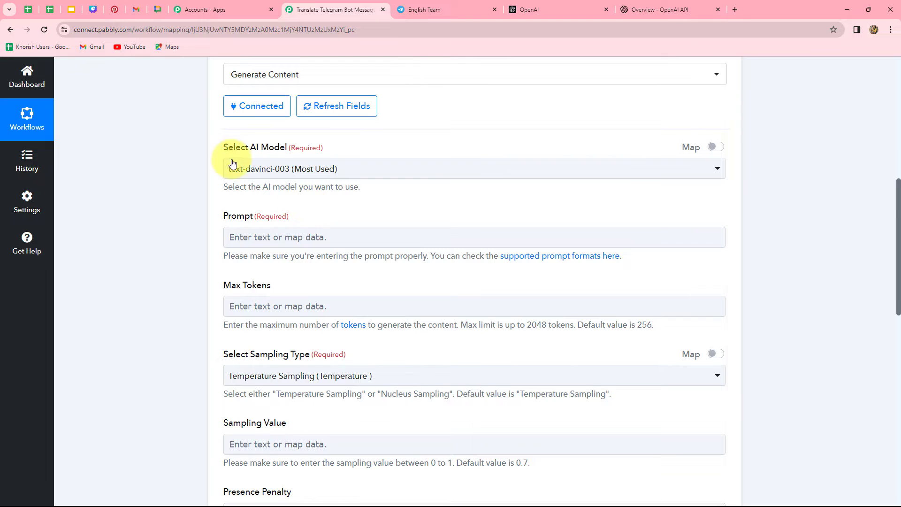
left_click(384, 170)
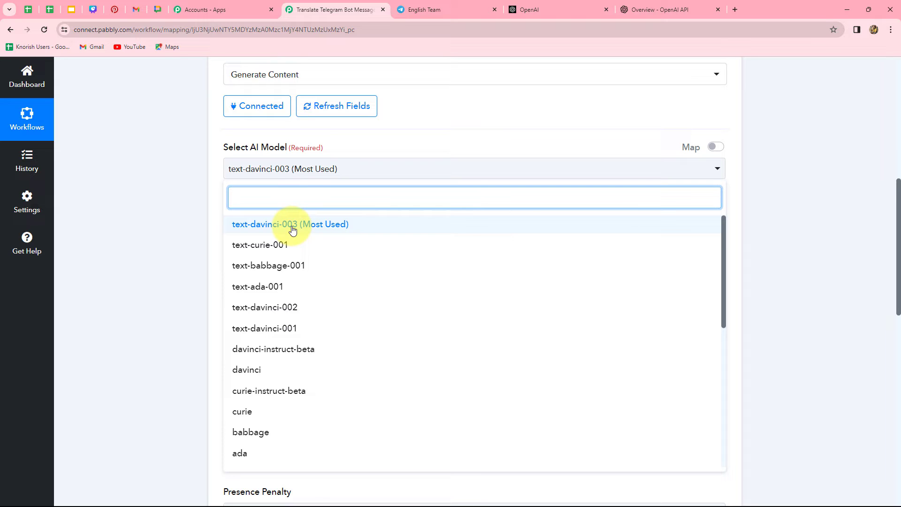
left_click(175, 225)
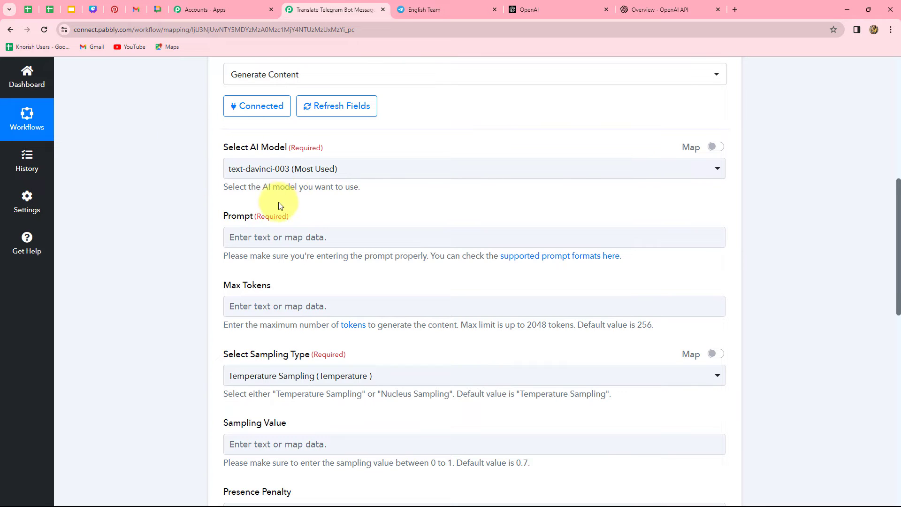
Set the prompt to "Translate this message in spanish :" followed by the Message Text mapped from the Telegram Bot trigger
left_click(278, 236)
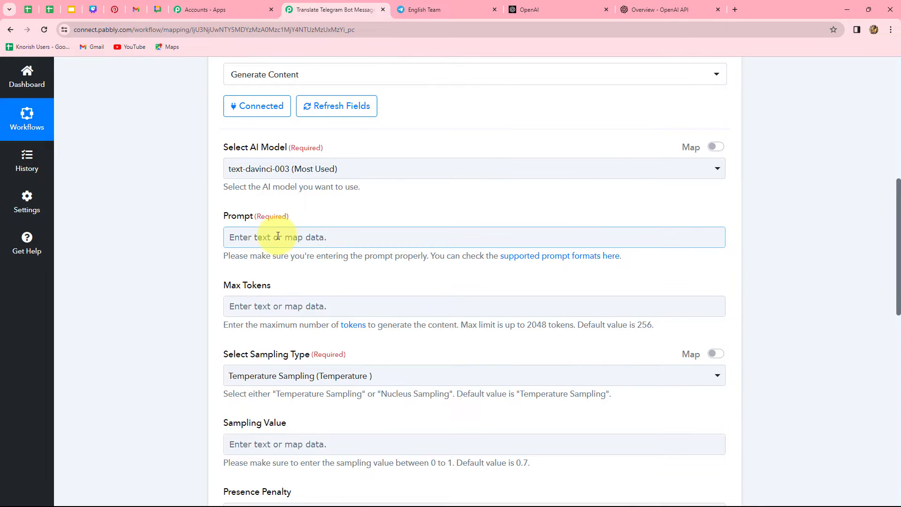
scroll(235, 237, "down", 1)
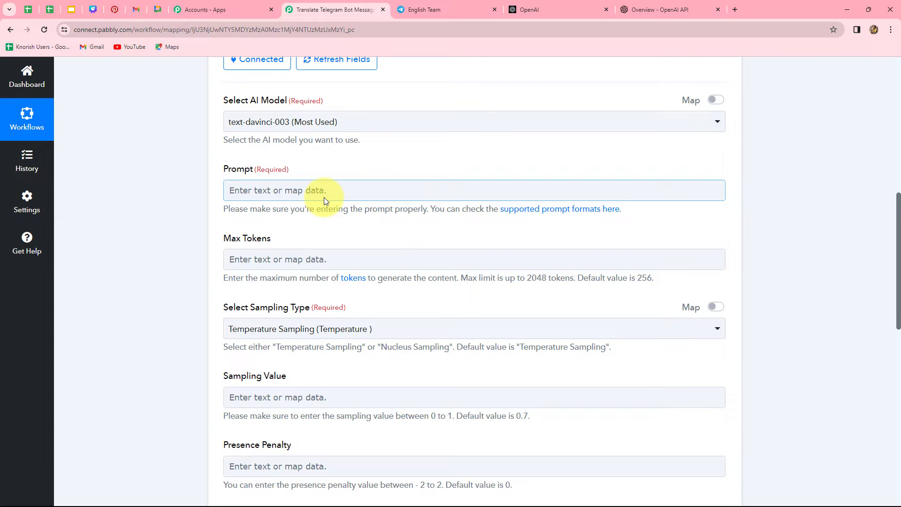
left_click(305, 191)
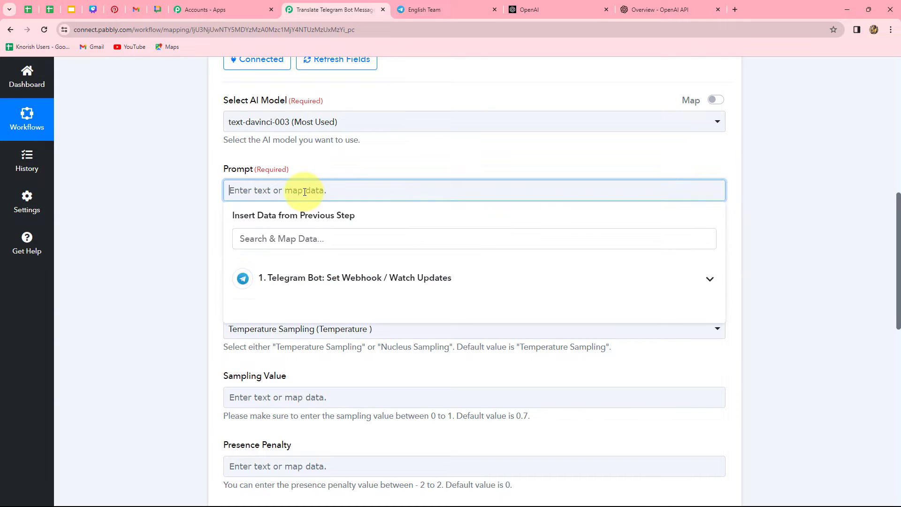
type("Translate this message in spanish :")
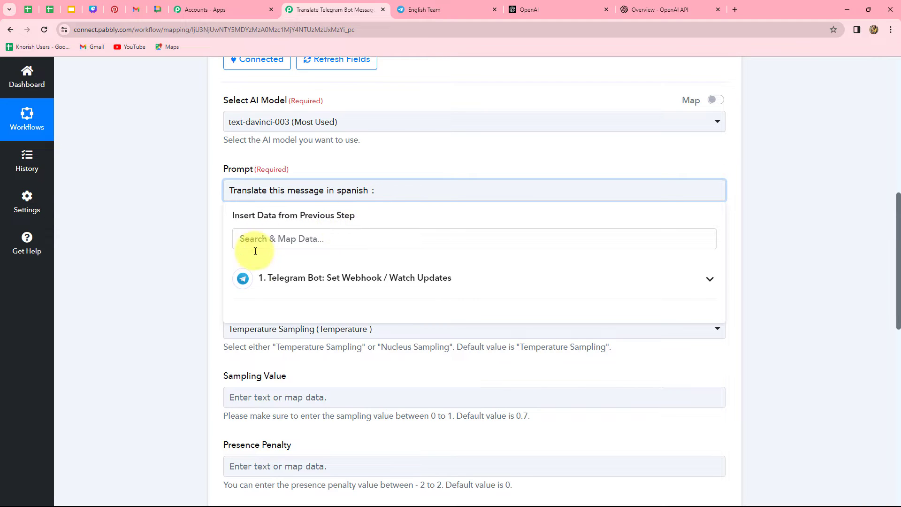
left_click(388, 286)
scroll(418, 342, "down", 2)
scroll(418, 342, "up", 2)
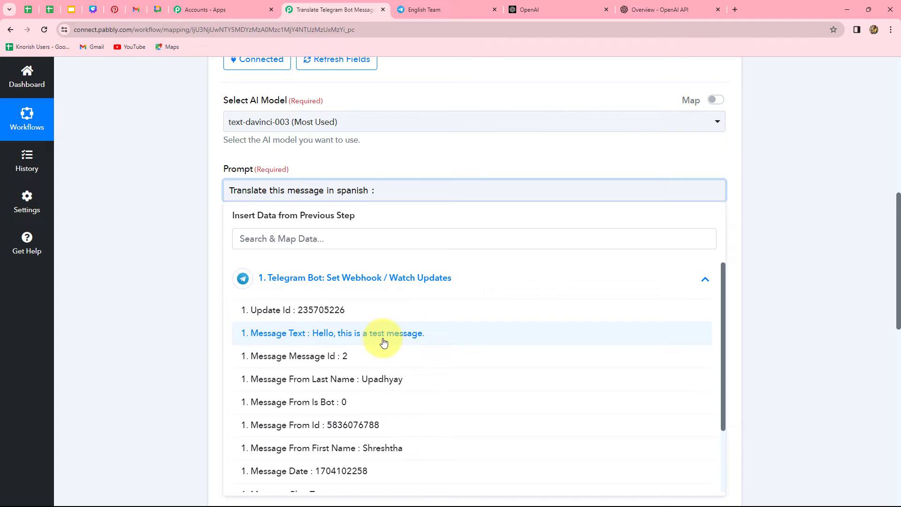
left_click(406, 334)
left_click(839, 306)
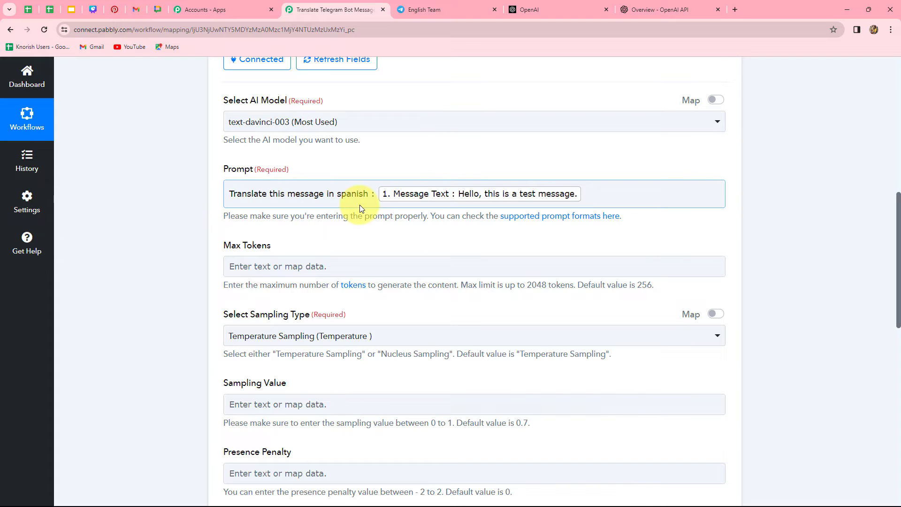
Review the Max Tokens limits and the sampling type options, leaving Max Tokens blank and Temperature Sampling selected
scroll(371, 204, "down", 3)
left_click(325, 124)
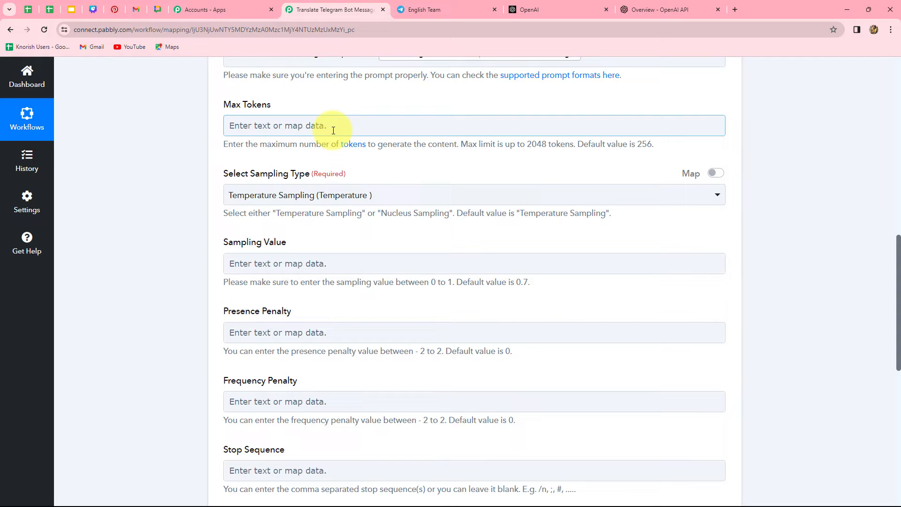
left_click(483, 143)
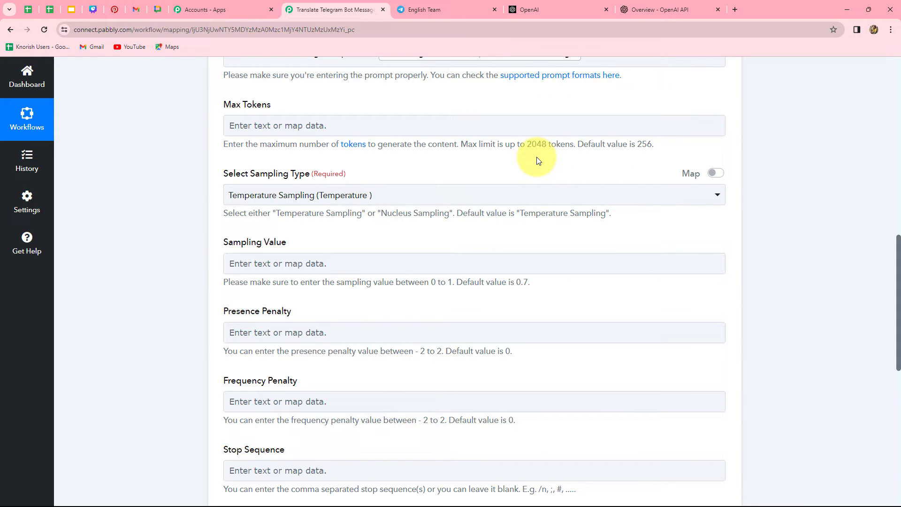
left_click(304, 122)
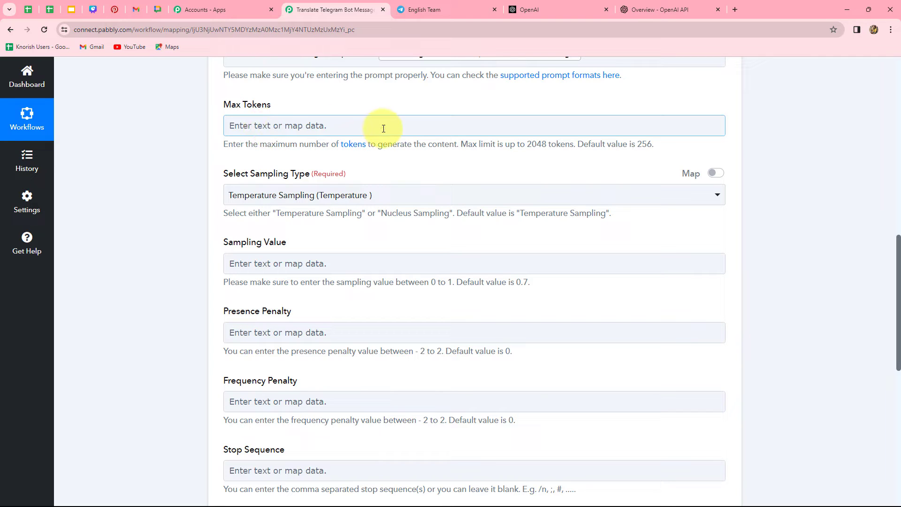
key("Tab")
scroll(232, 211, "down", 1)
scroll(231, 208, "down", 1)
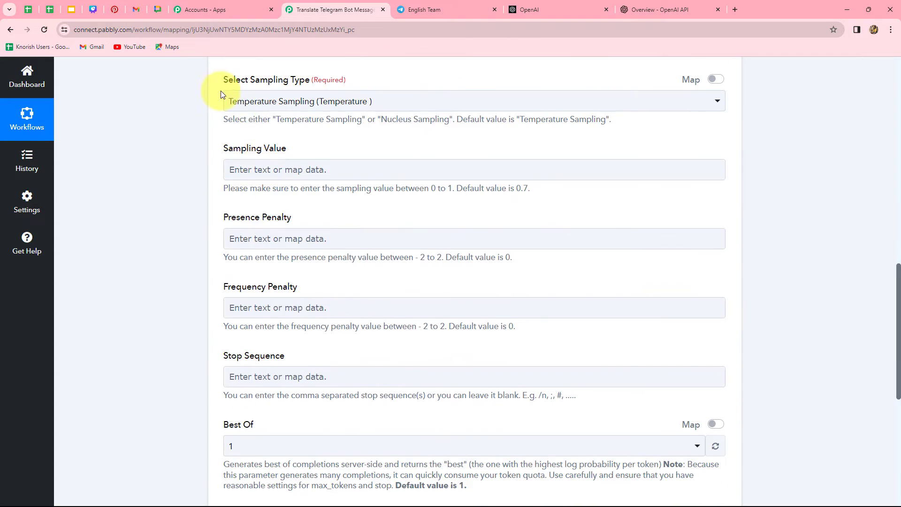
left_click(290, 102)
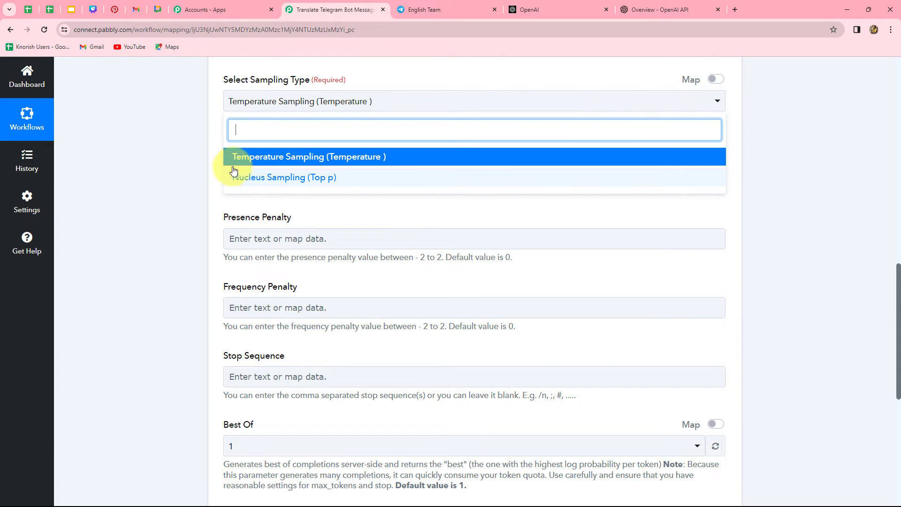
left_click(185, 186)
scroll(257, 187, "down", 1)
scroll(270, 180, "up", 1)
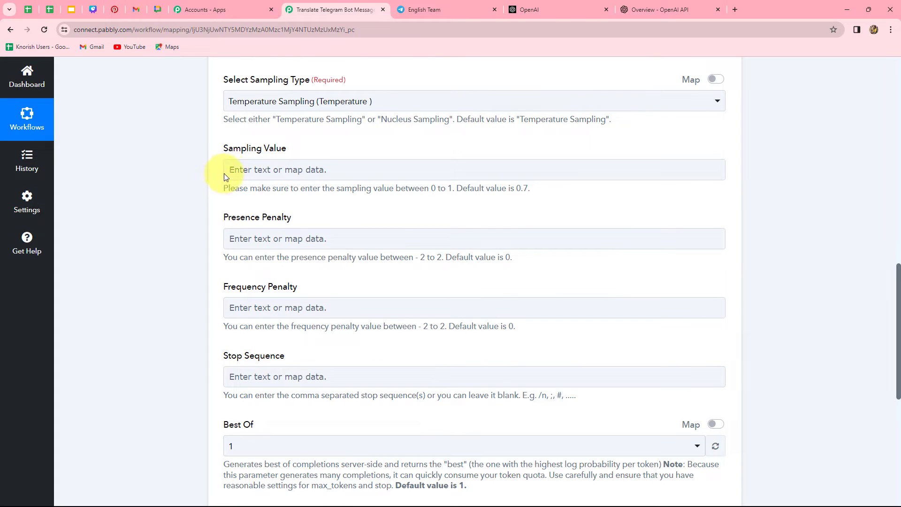
Check the allowed range for the Sampling Value and set it to 0.7
left_click(243, 169)
left_click(227, 151)
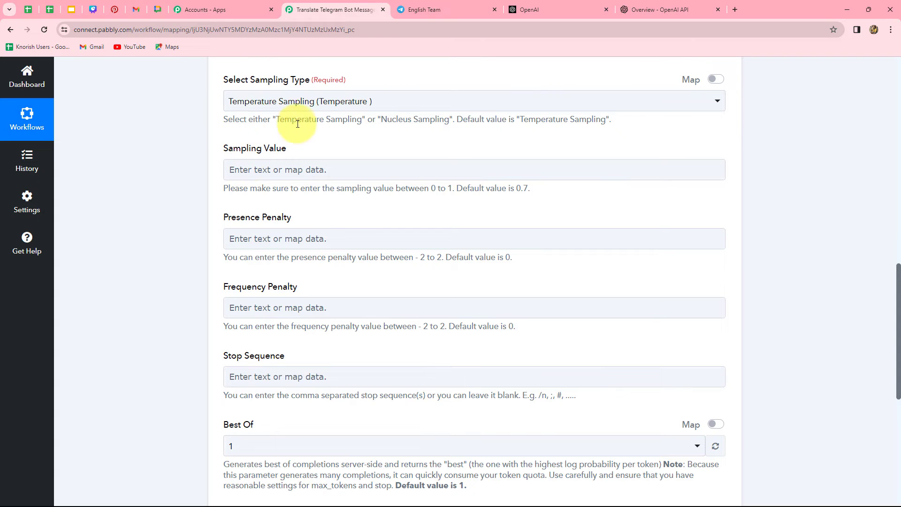
left_click(283, 178)
left_click(287, 187)
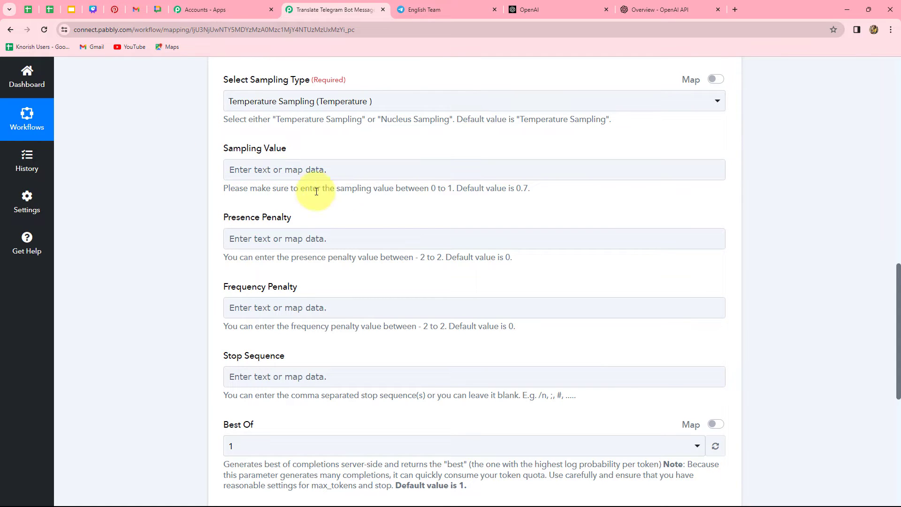
left_click_drag(428, 189, 451, 190)
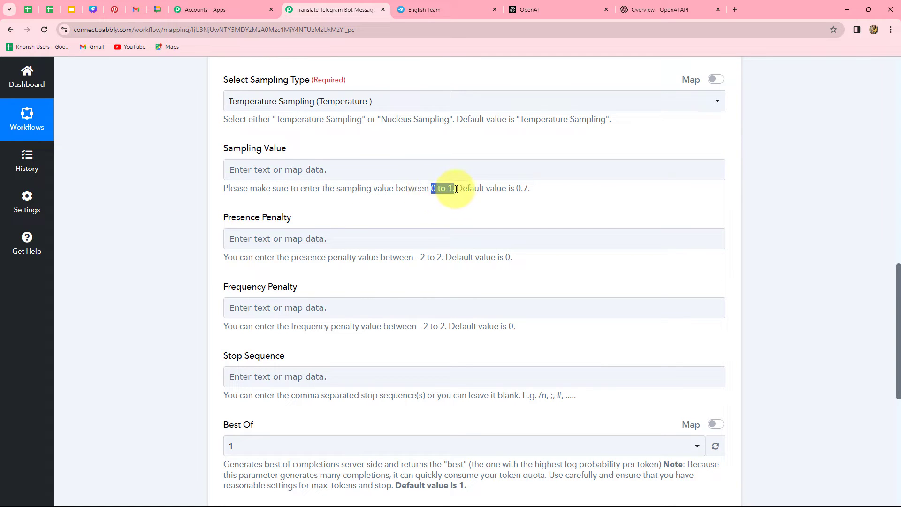
left_click(221, 111)
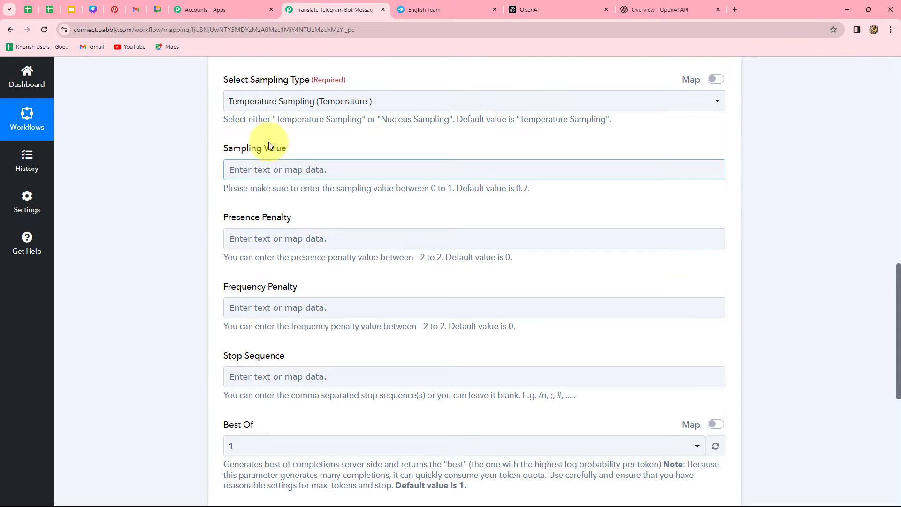
left_click(313, 179)
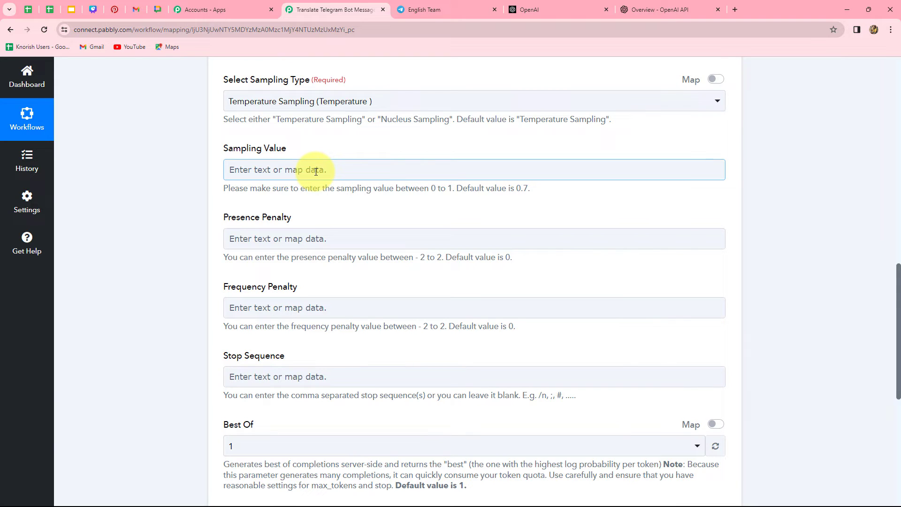
left_click(318, 172)
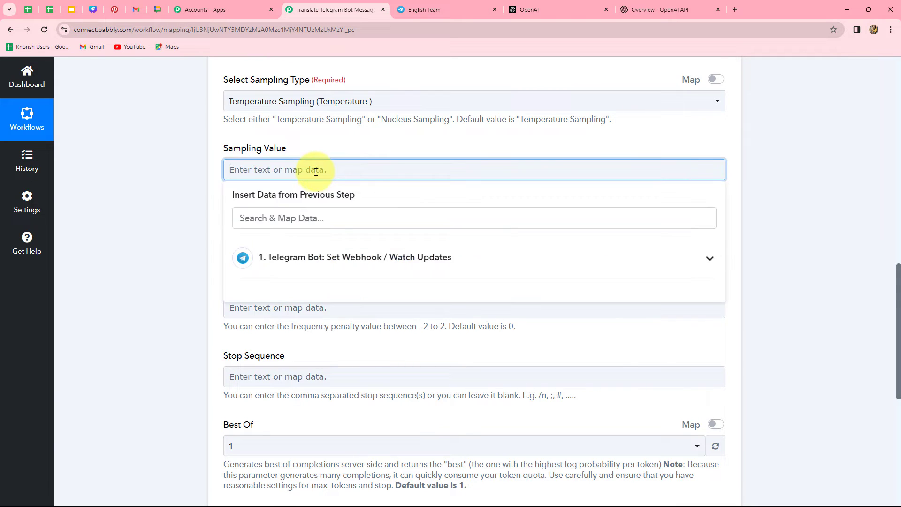
type("0.7")
left_click(173, 209)
scroll(173, 209, "down", 1)
Set both the Presence Penalty and the Frequency Penalty to 0
left_click(263, 187)
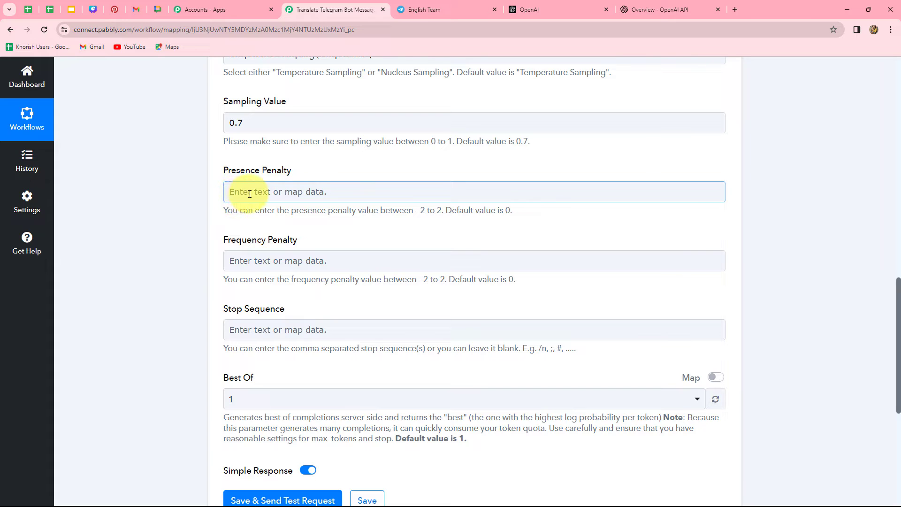
left_click(250, 193)
type("0")
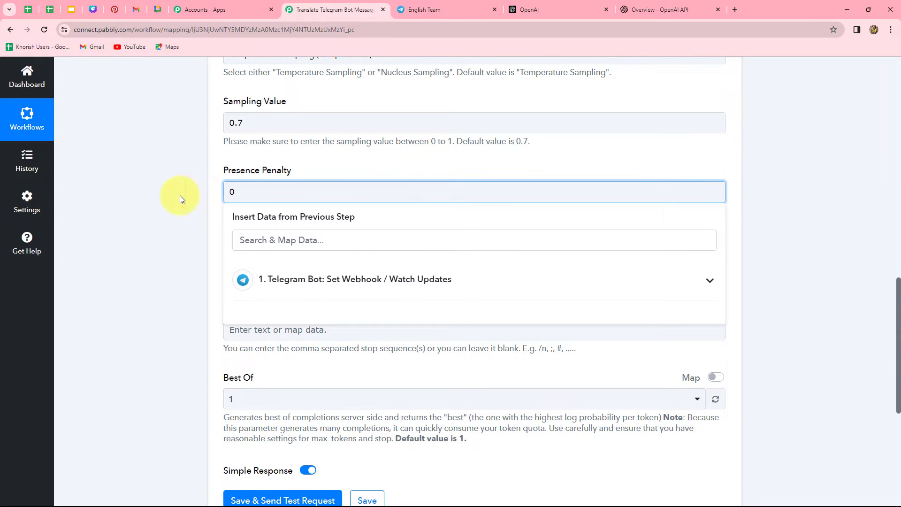
left_click(204, 207)
scroll(206, 214, "down", 3)
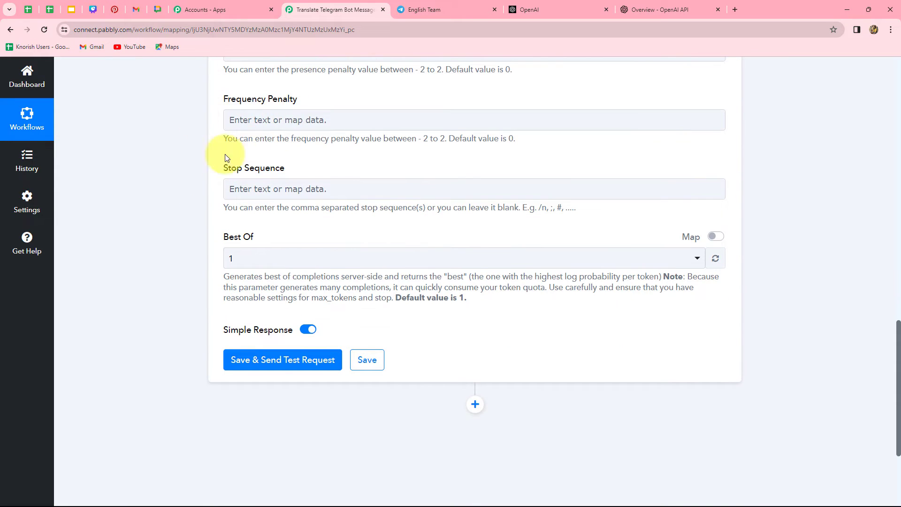
left_click(304, 123)
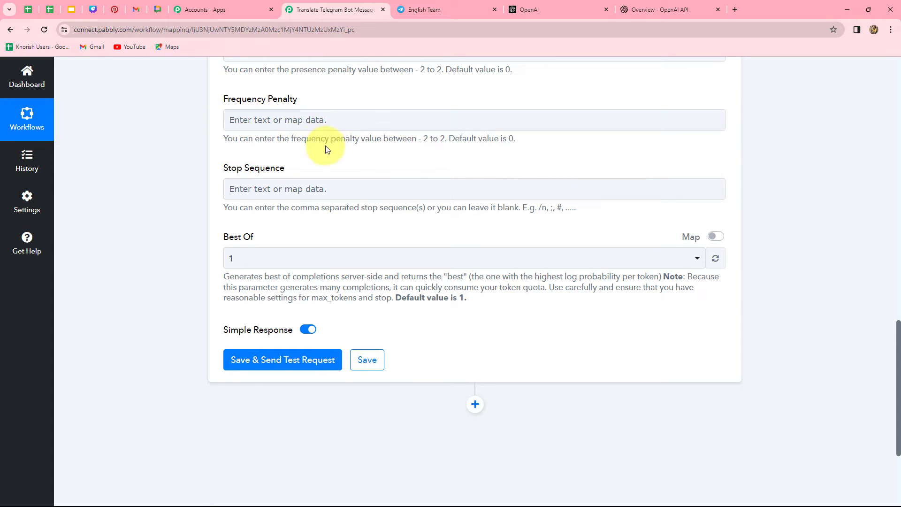
left_click(333, 116)
type("0")
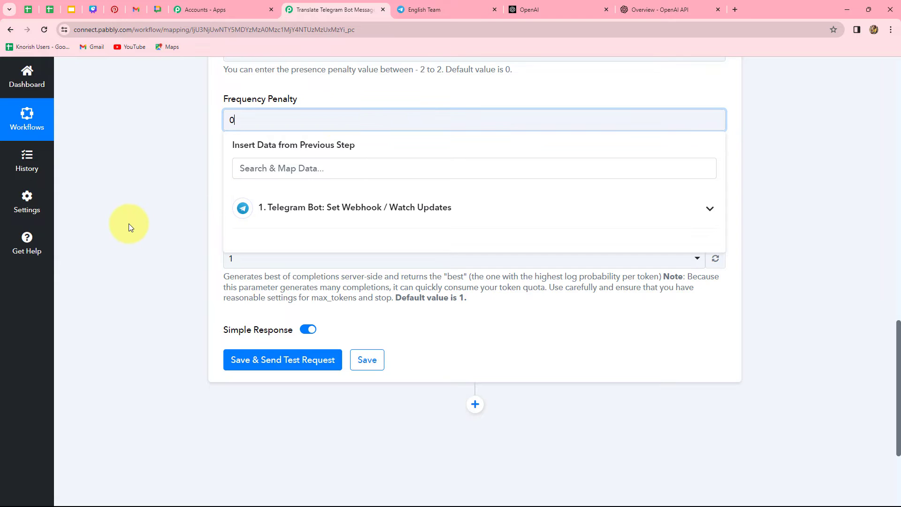
left_click(128, 223)
left_click(268, 187)
Save the Generate Content action and send a test request to OpenAI
scroll(268, 187, "down", 4)
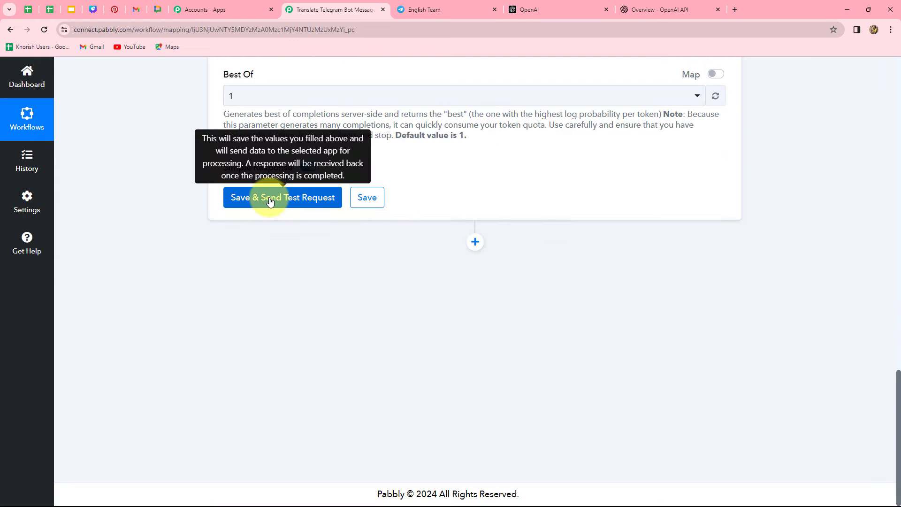
scroll(271, 173, "up", 7)
scroll(272, 172, "down", 7)
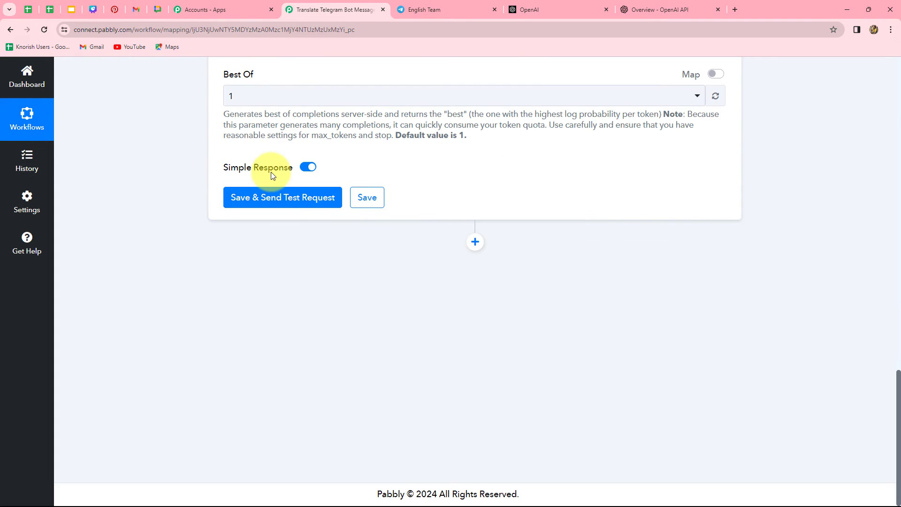
left_click(278, 200)
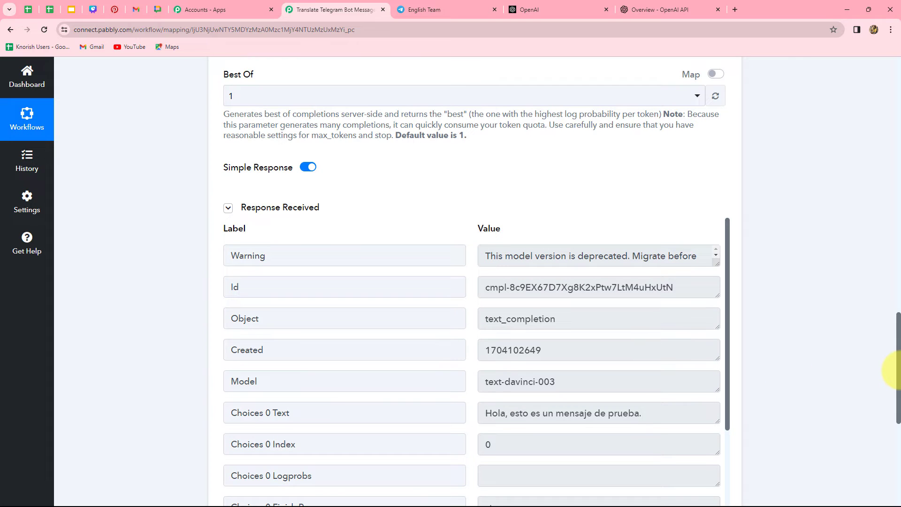
Examine the Choices 0 Text in the response and compare it with the message in Telegram's English Team group
scroll(843, 335, "down", 3)
left_click(668, 279)
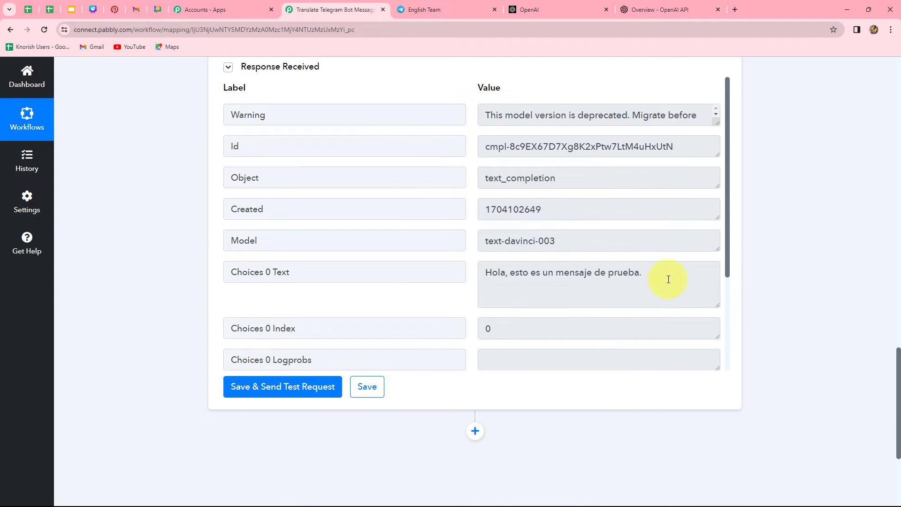
left_click_drag(652, 273, 468, 295)
left_click(618, 328)
left_click(422, 10)
left_click(326, 5)
left_click(437, 9)
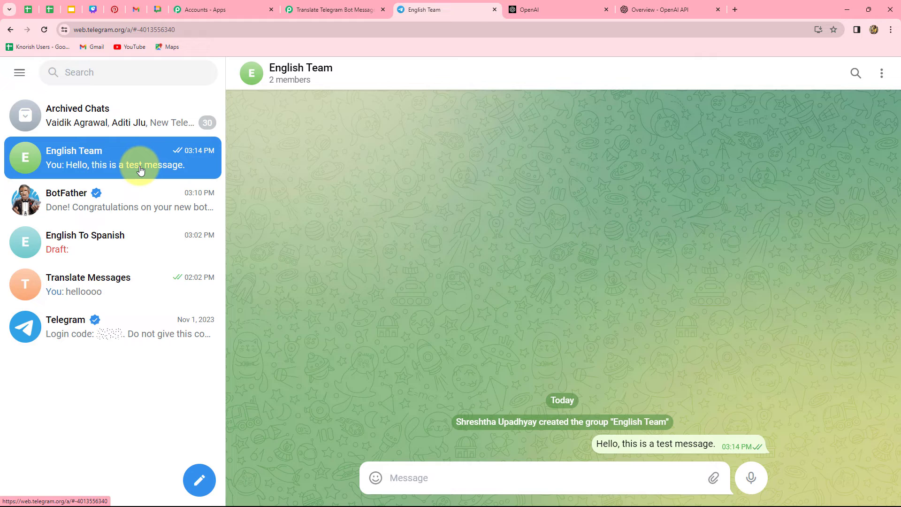
Return to Pabbly Connect and add a third workflow step using Telegram Bot with the action event Send a Text Message or Reply
left_click(323, 11)
scroll(804, 340, "down", 3)
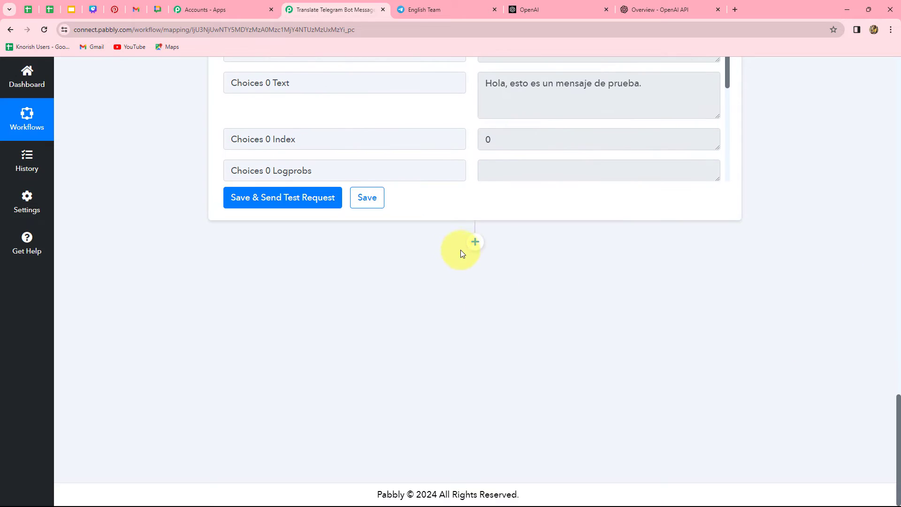
left_click(473, 243)
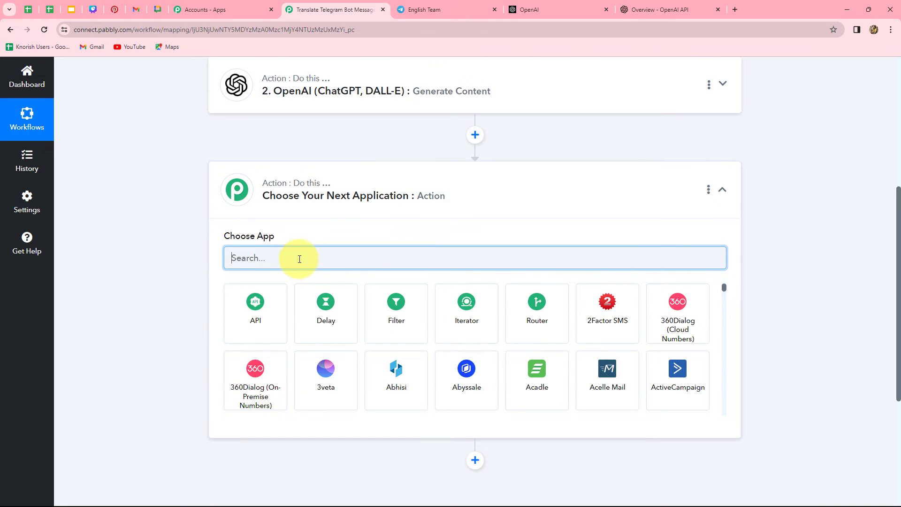
type("Tele")
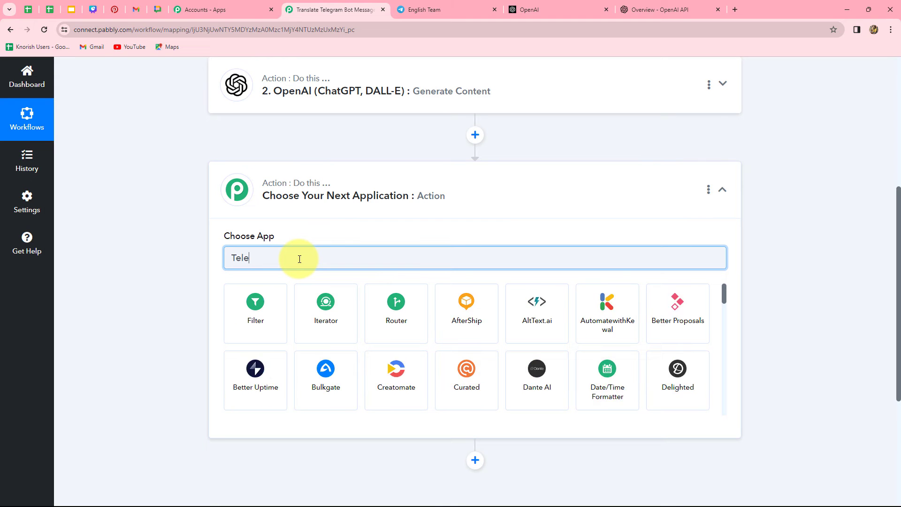
left_click(283, 302)
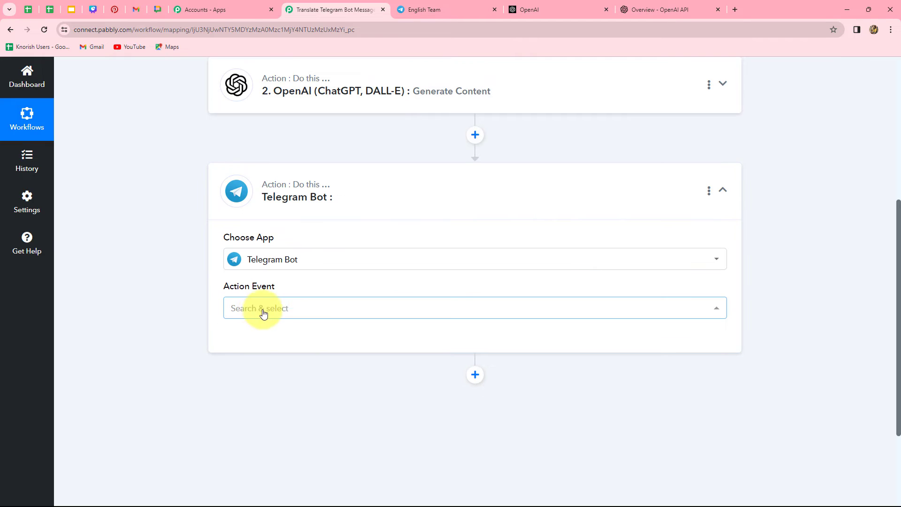
left_click(277, 307)
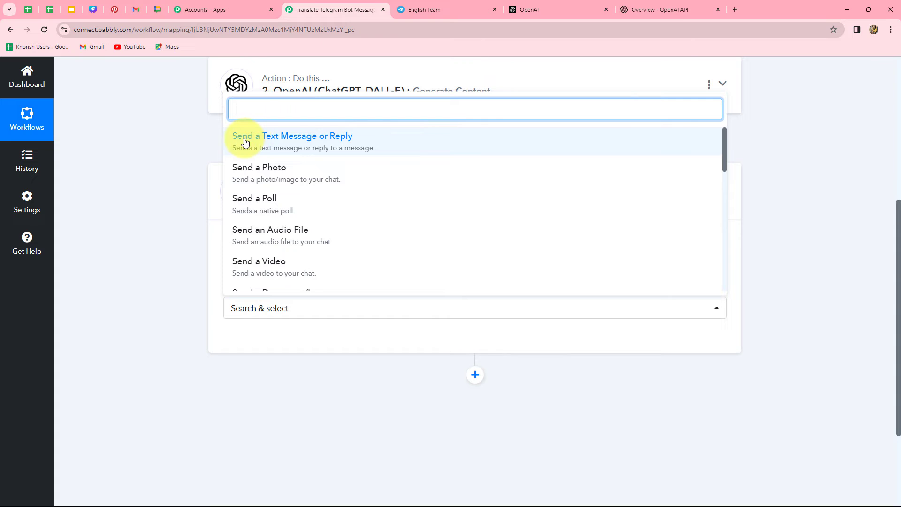
left_click(331, 141)
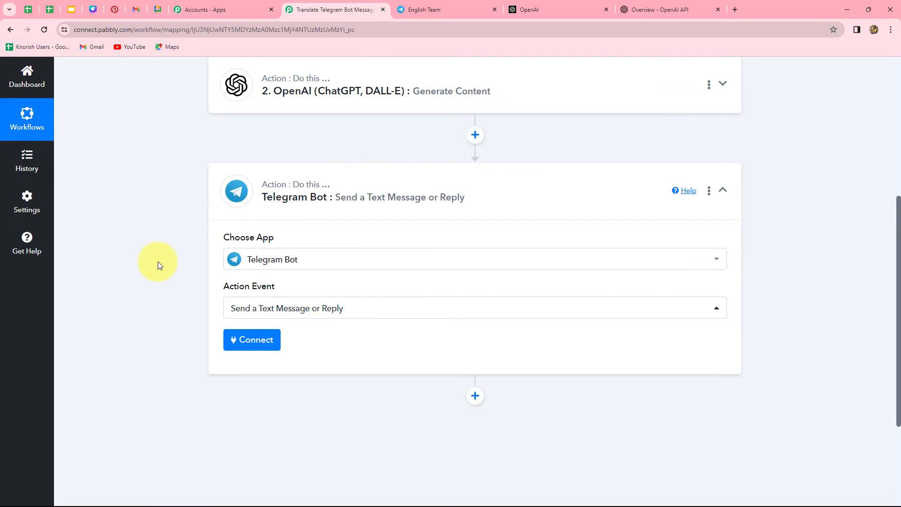
Start a new connection for the Telegram Bot action, then begin creating a bot in Telegram's BotFather chat with /newbot
left_click(263, 347)
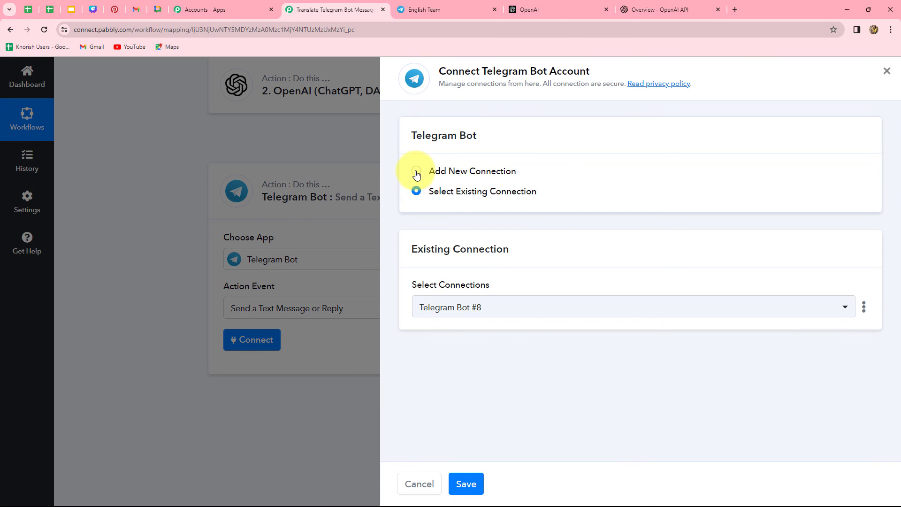
left_click(416, 171)
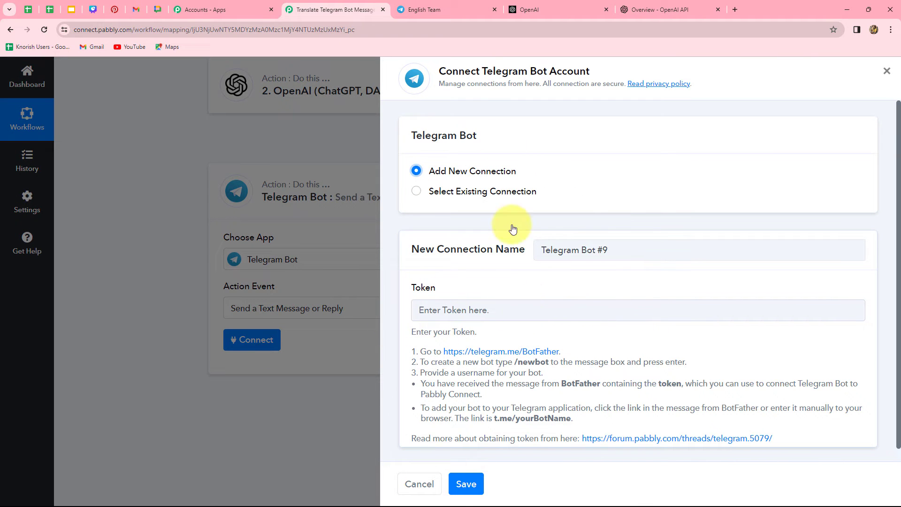
left_click(426, 11)
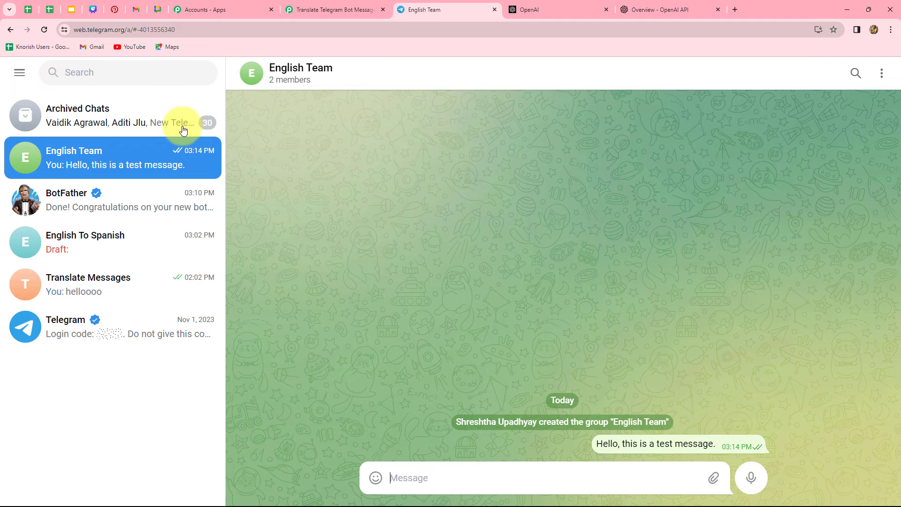
left_click(108, 207)
type("/ne")
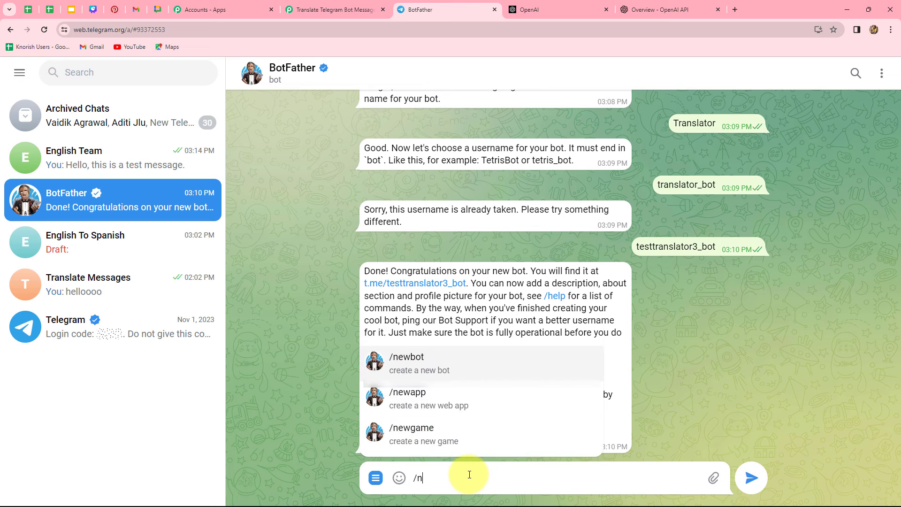
left_click(464, 367)
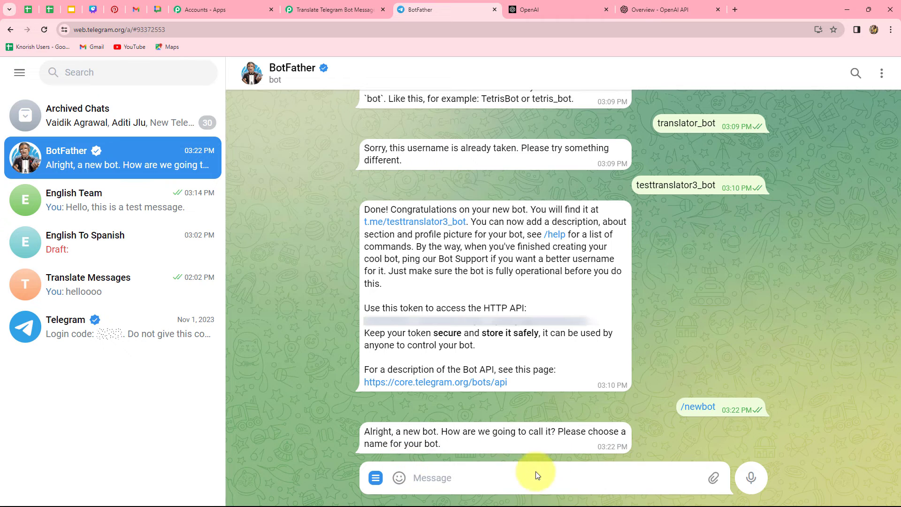
Name the new bot spanishteam and give it the username spanishteam_bot
type("spani")
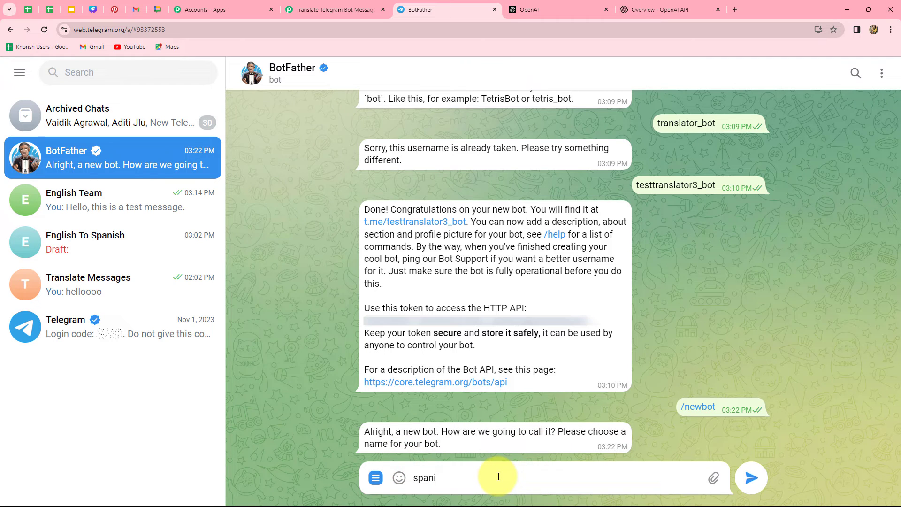
type("shteam")
key("Return")
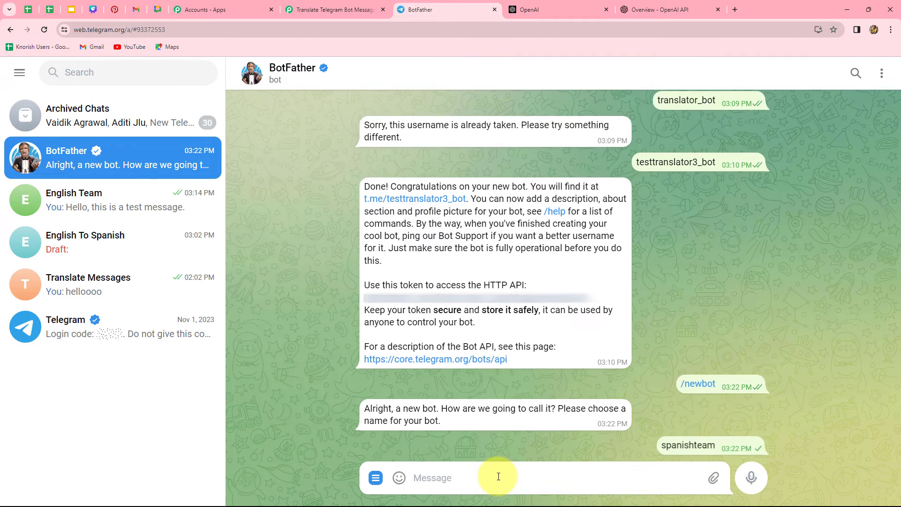
type("spanishteam_bot")
key("Return")
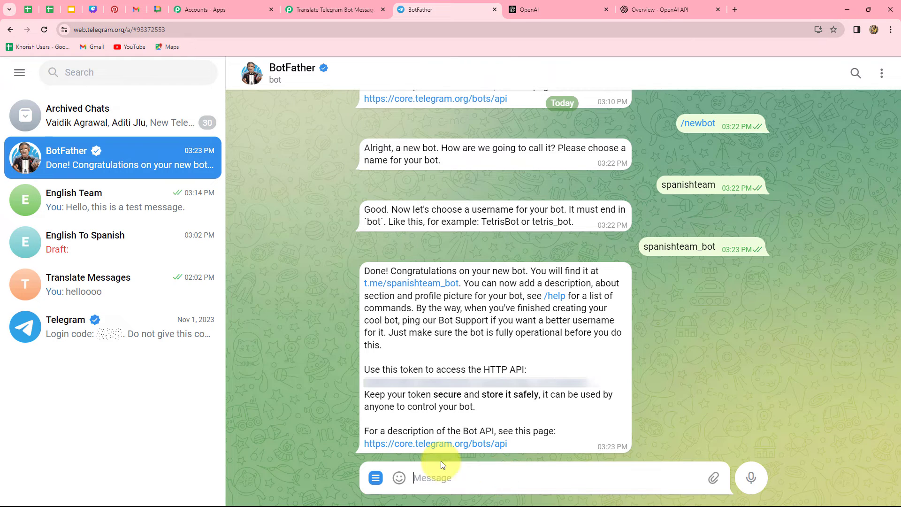
Copy the new bot's API token from BotFather into the Token field in Pabbly Connect and save the connection
left_click_drag(365, 383, 605, 382)
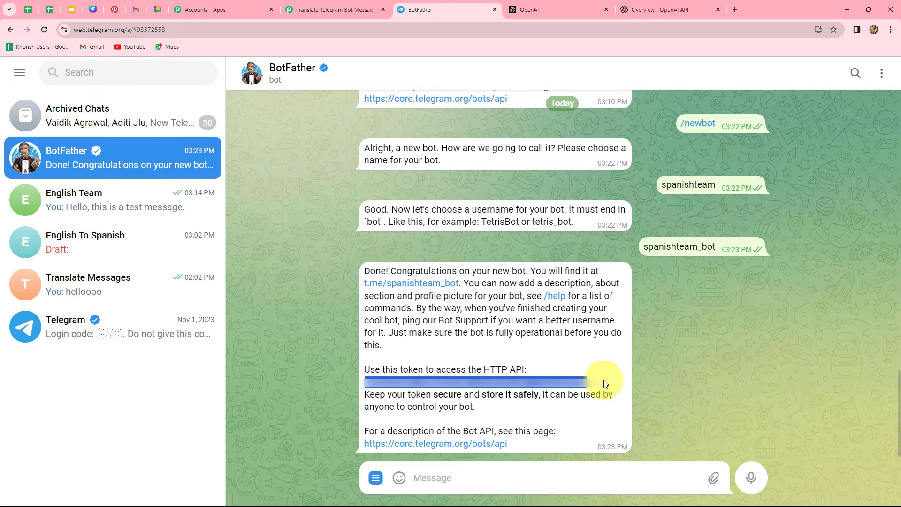
key("ctrl+c")
left_click(335, 9)
left_click(443, 310)
key("ctrl+v")
left_click(466, 483)
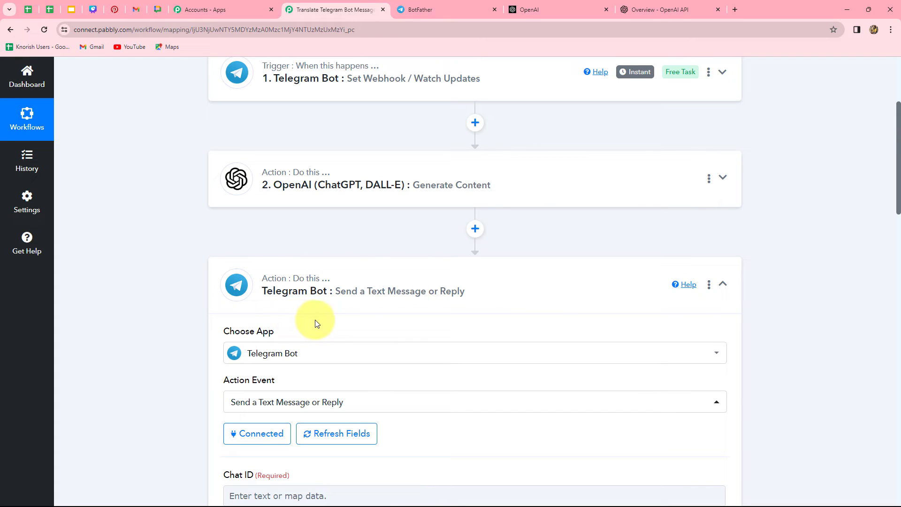
Look through the fields of the Send a Text Message or Reply action, including the required Chat ID and Text Message
scroll(315, 323, "down", 8)
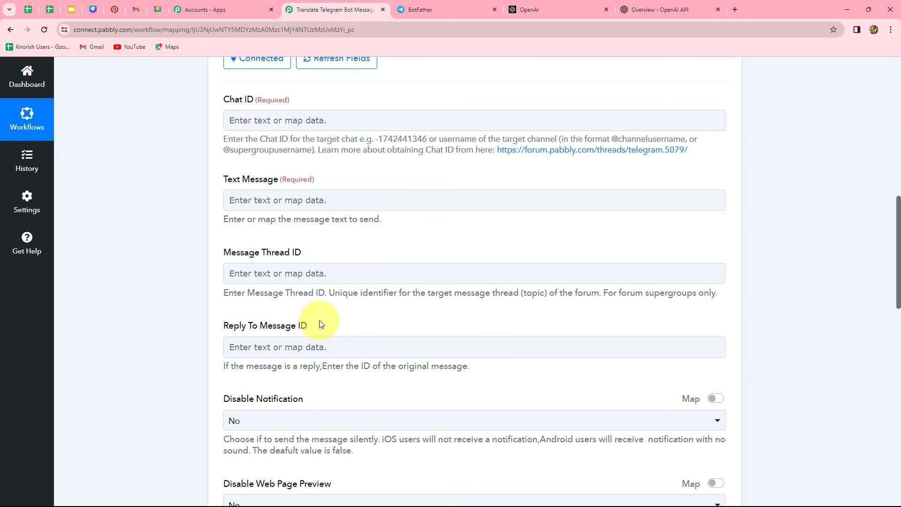
scroll(318, 322, "down", 3)
scroll(319, 320, "up", 2)
scroll(319, 320, "up", 4)
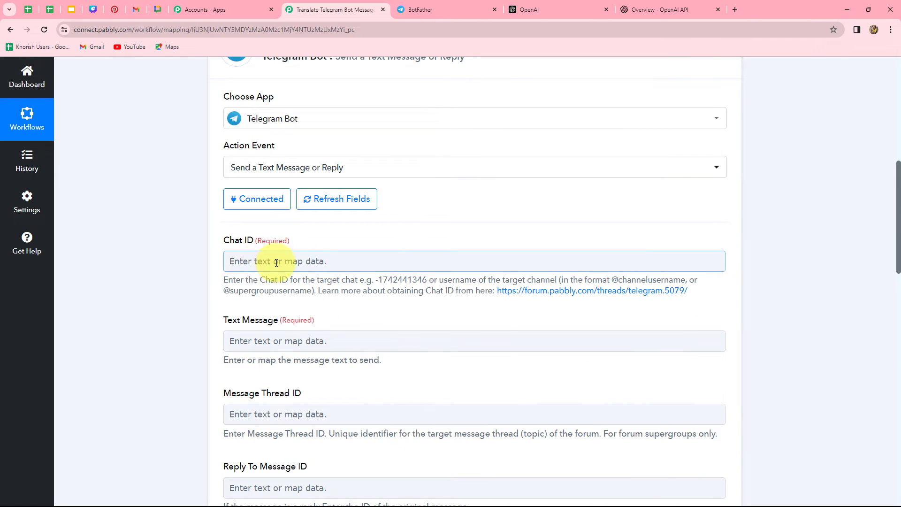
left_click(317, 263)
left_click(130, 268)
Switch to Telegram and create a group named Spanish Team with the spanishteam bot as its member
left_click(436, 9)
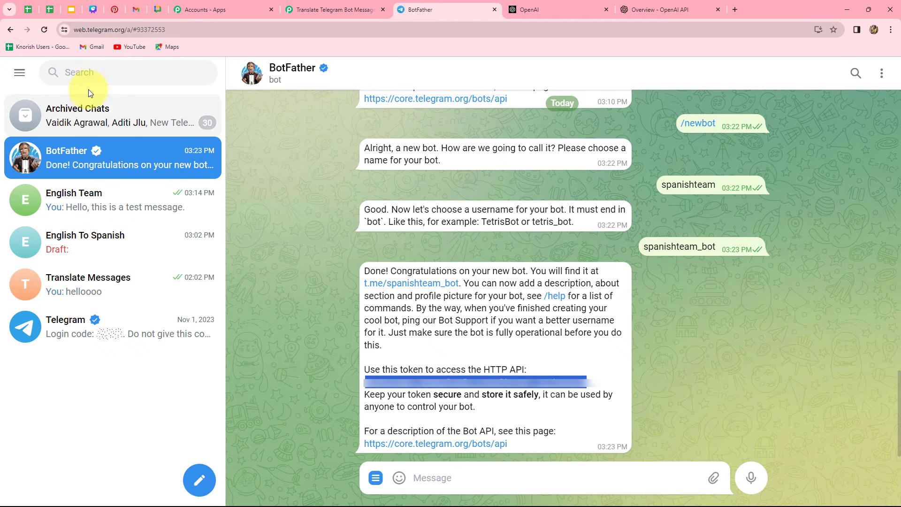
left_click(200, 478)
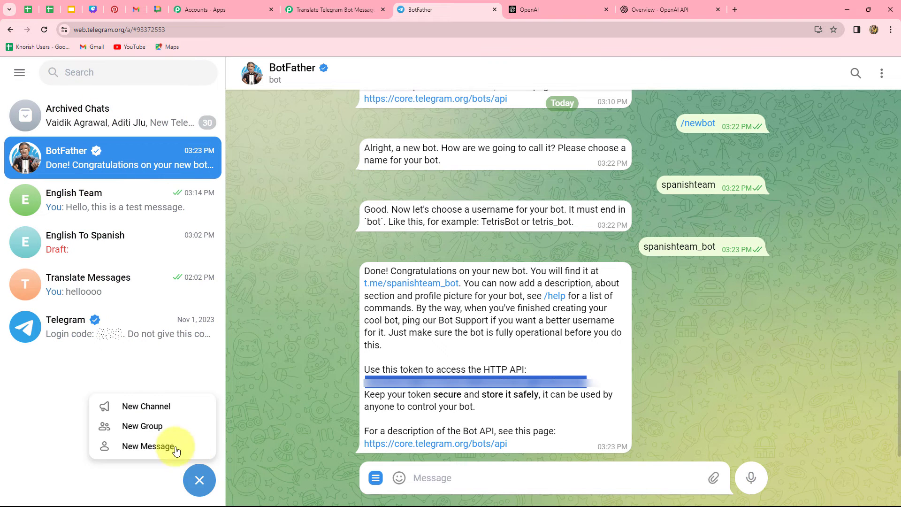
left_click(148, 427)
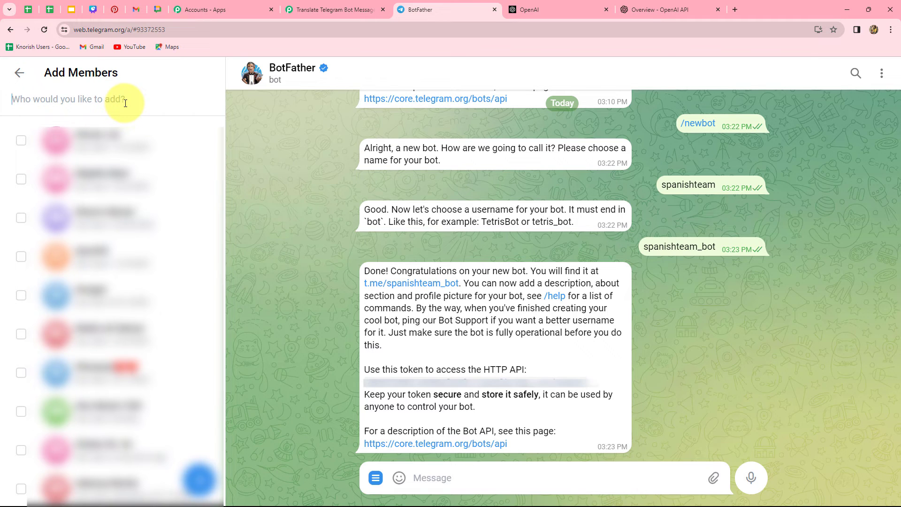
type("spanishteam")
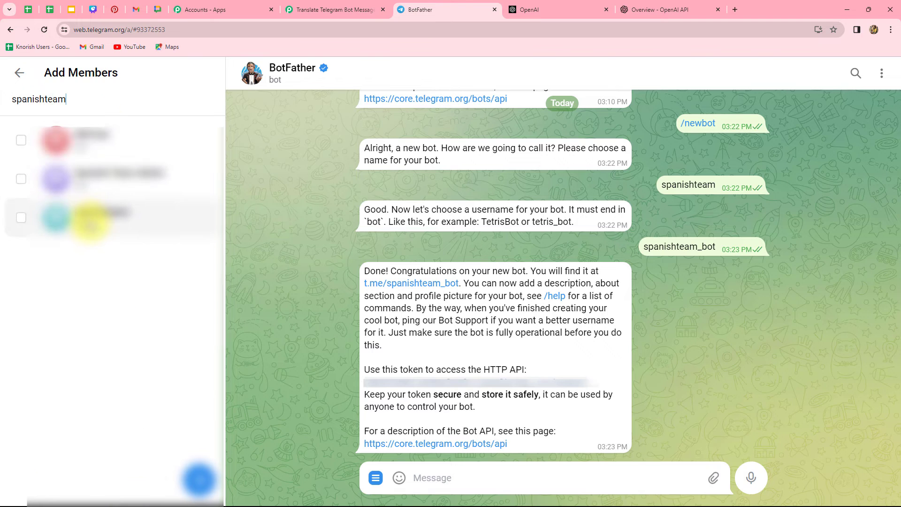
left_click(90, 224)
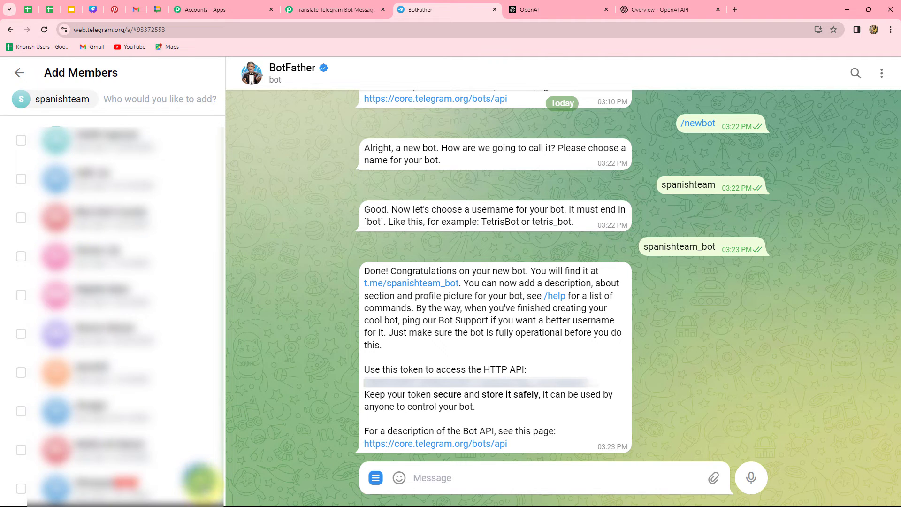
left_click(200, 479)
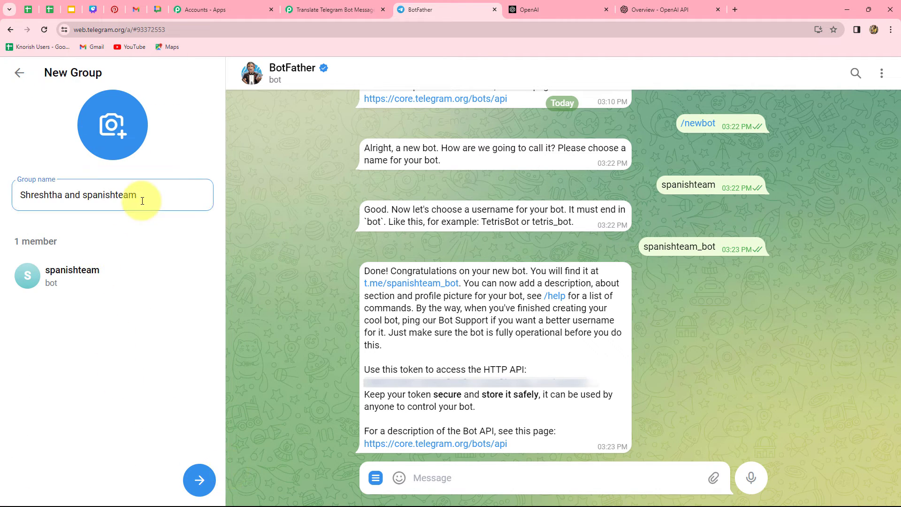
left_click_drag(142, 201, 6, 202)
type("Spanish Team")
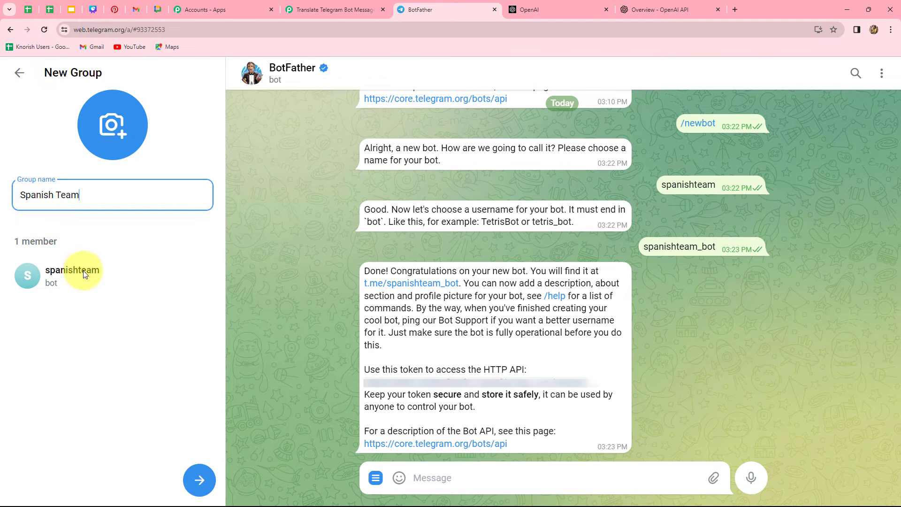
left_click(193, 482)
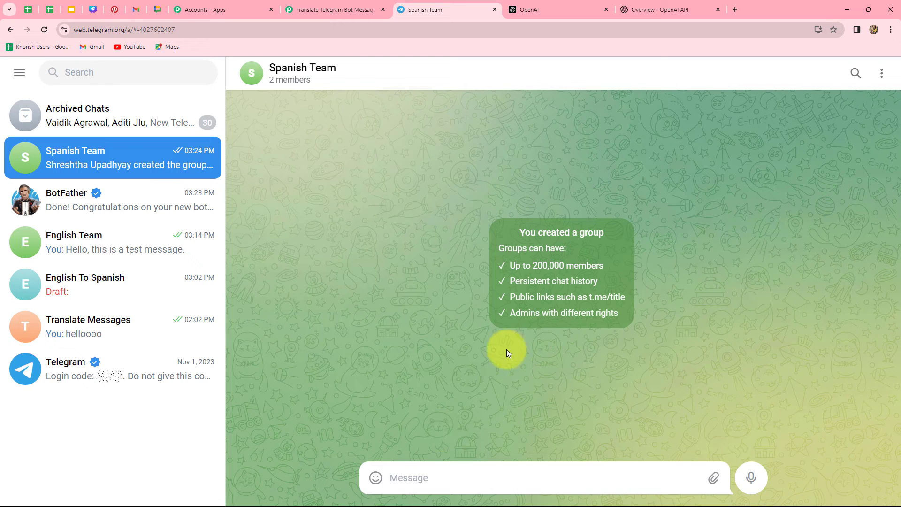
Make the spanishteam bot an admin in the Spanish Team group's info, then close the info
left_click(343, 78)
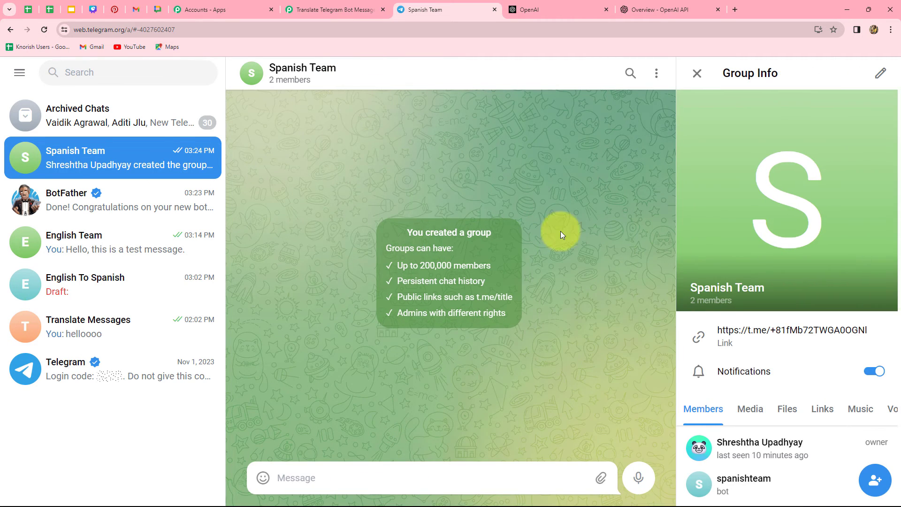
scroll(744, 402, "down", 2)
scroll(796, 452, "down", 3)
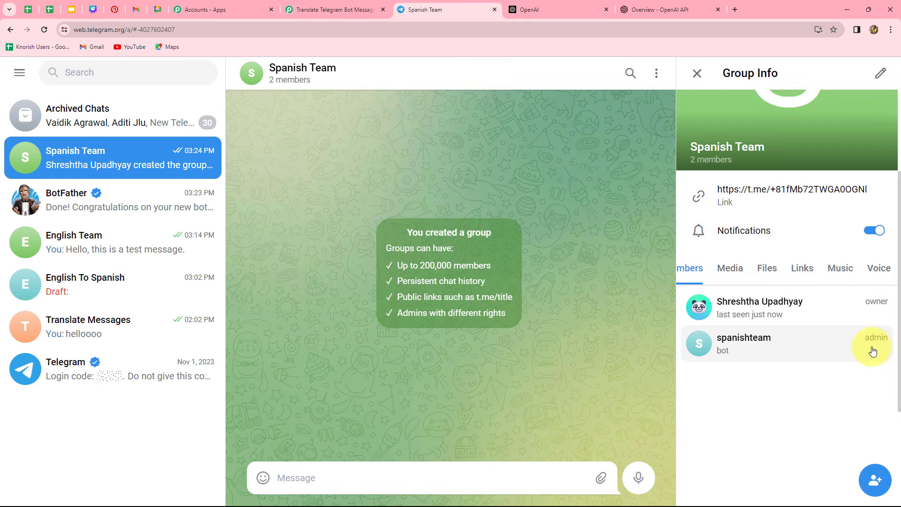
left_click(696, 73)
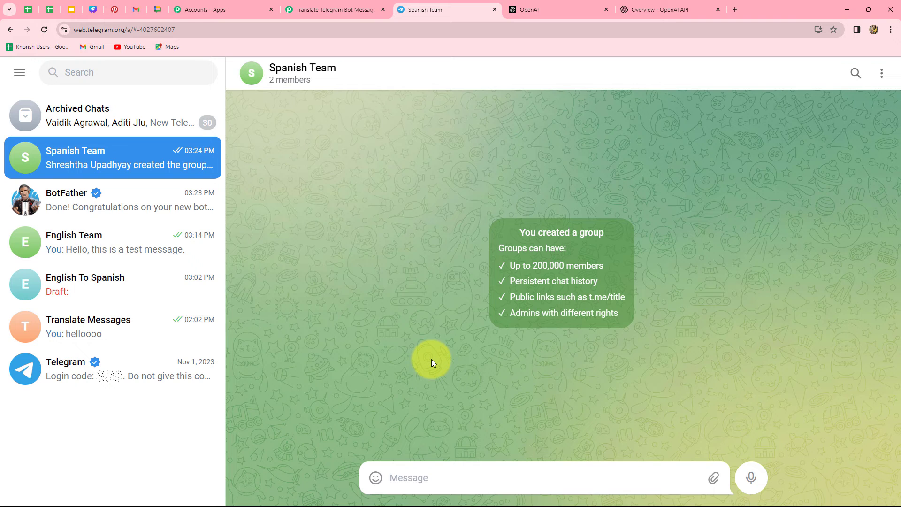
Copy the Spanish Team group's chat ID, including its minus sign, from the Telegram web address into Pabbly Connect's Chat ID field
left_click(114, 246)
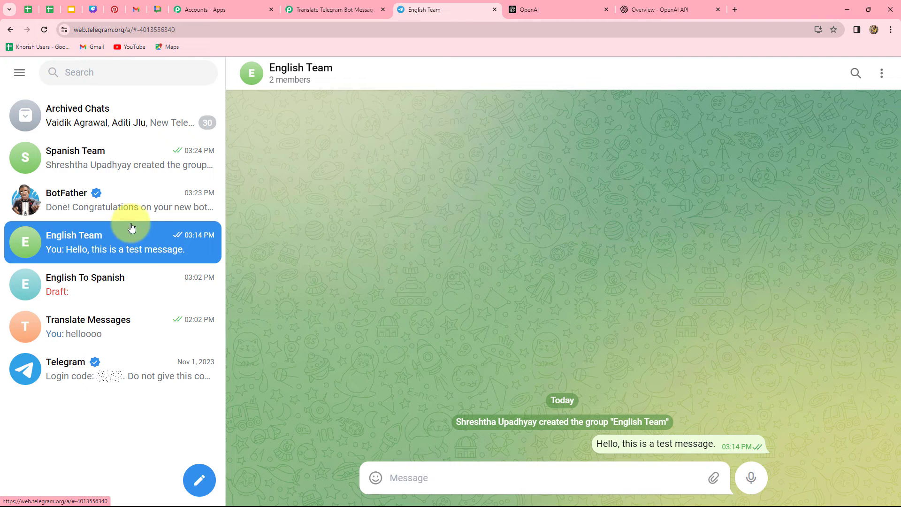
left_click(124, 171)
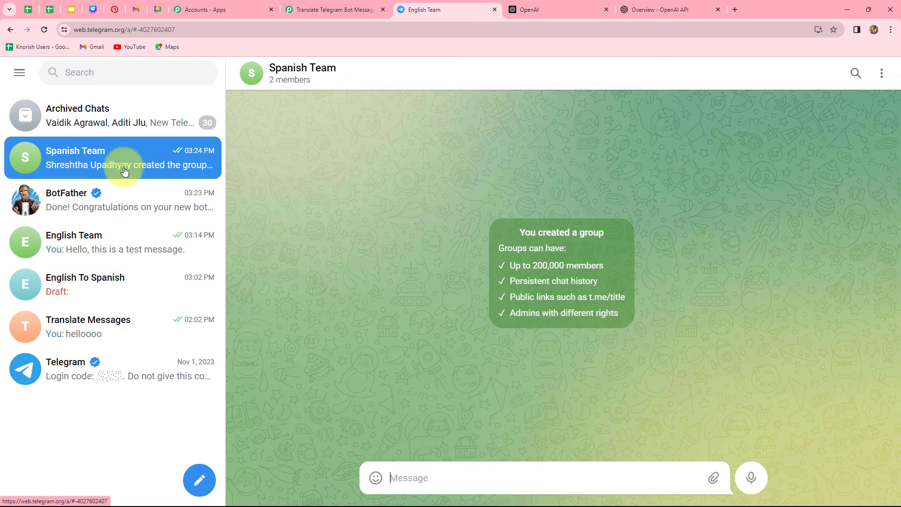
left_click(346, 11)
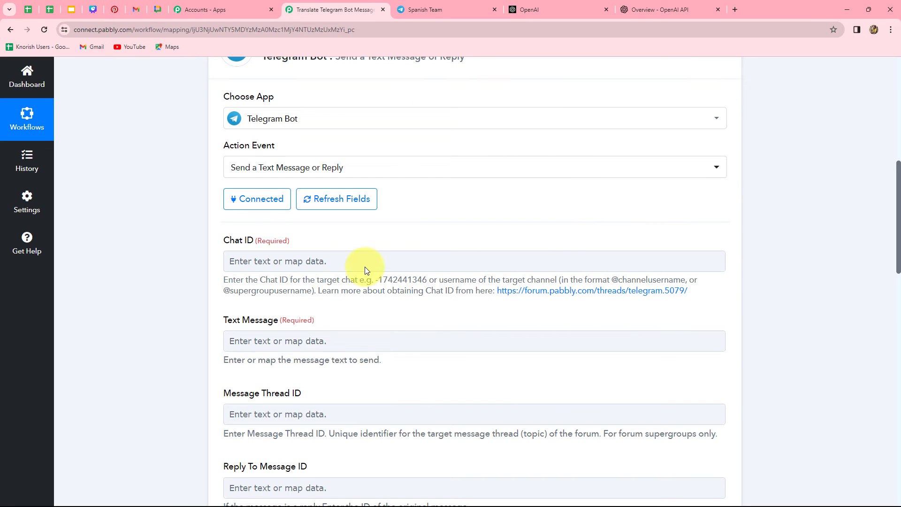
left_click(432, 10)
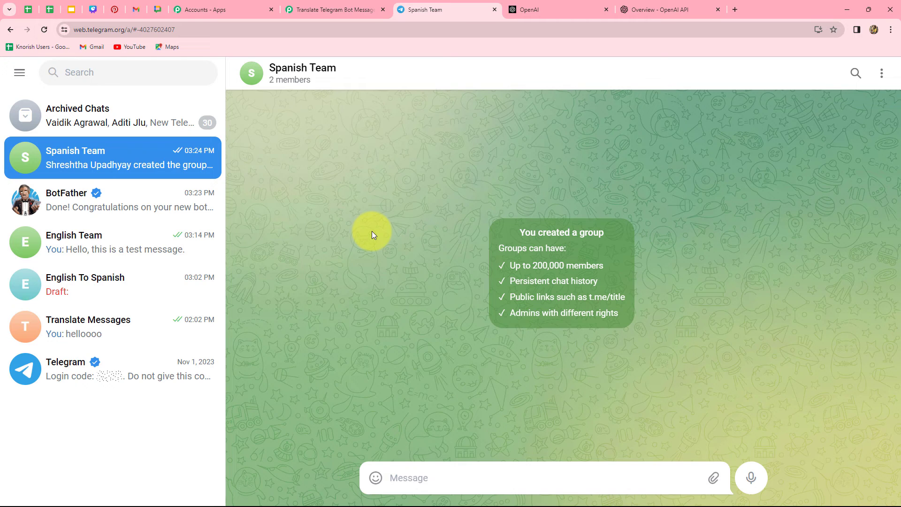
left_click_drag(174, 30, 138, 30)
key("ctrl+c")
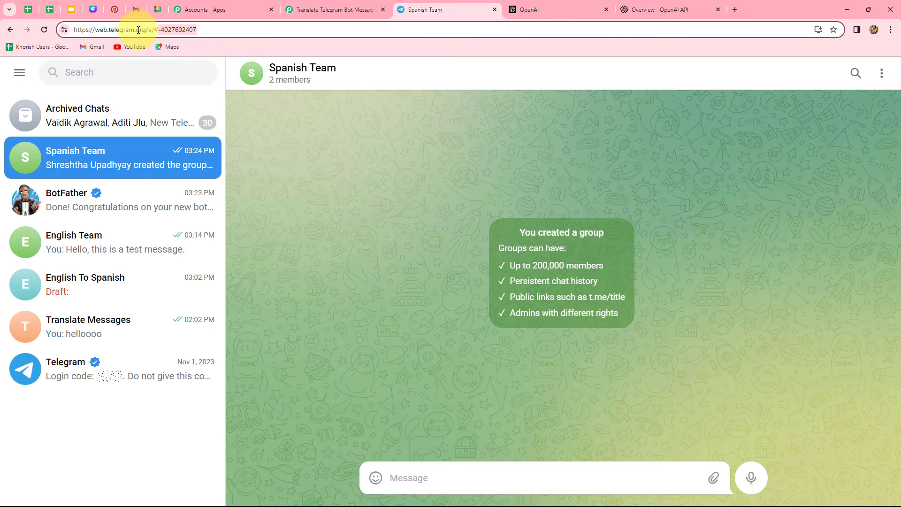
left_click(334, 9)
left_click(352, 261)
key("ctrl+v")
left_click(164, 308)
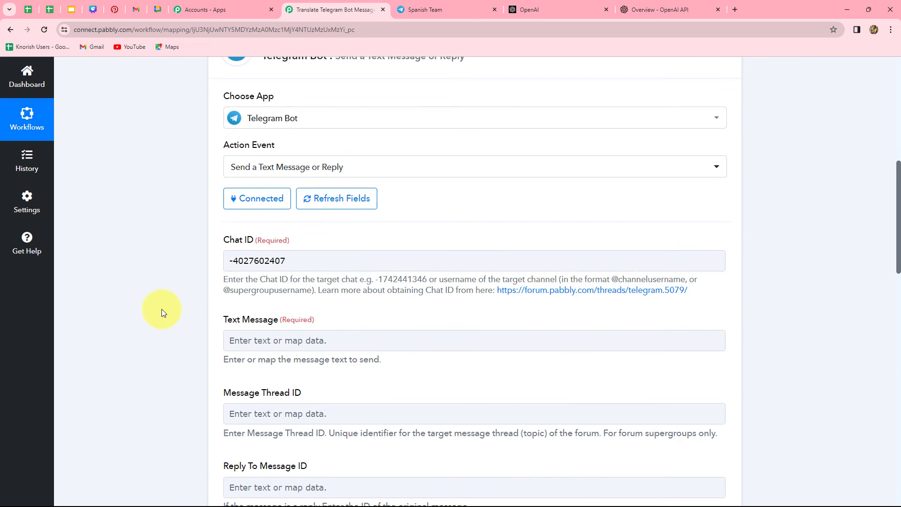
Map the Text Message field to Choices 0 Text from the OpenAI Generate Content step
scroll(162, 308, "down", 3)
left_click(286, 204)
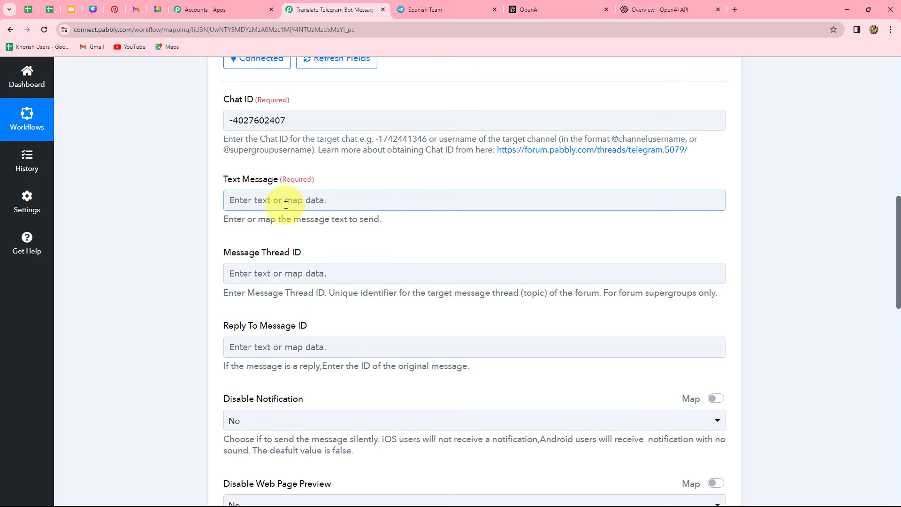
left_click(286, 205)
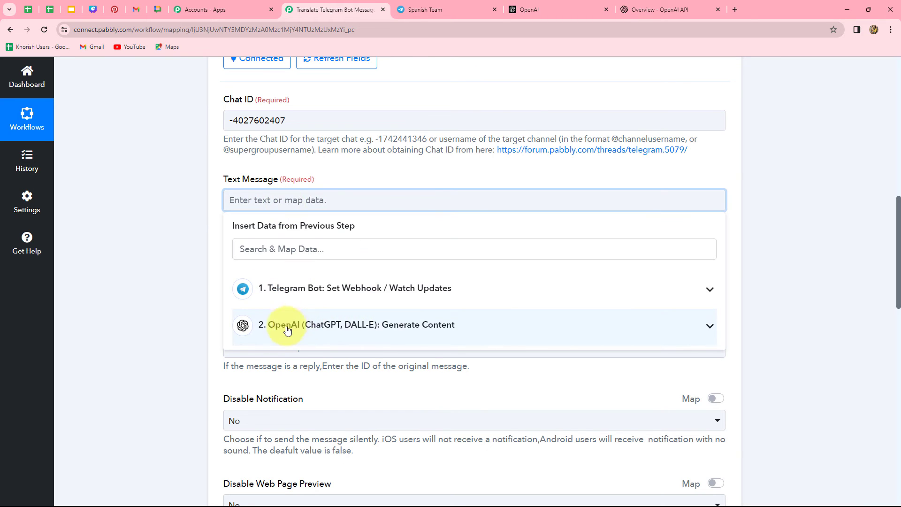
left_click(394, 325)
scroll(387, 417, "down", 2)
left_click(352, 382)
left_click(126, 358)
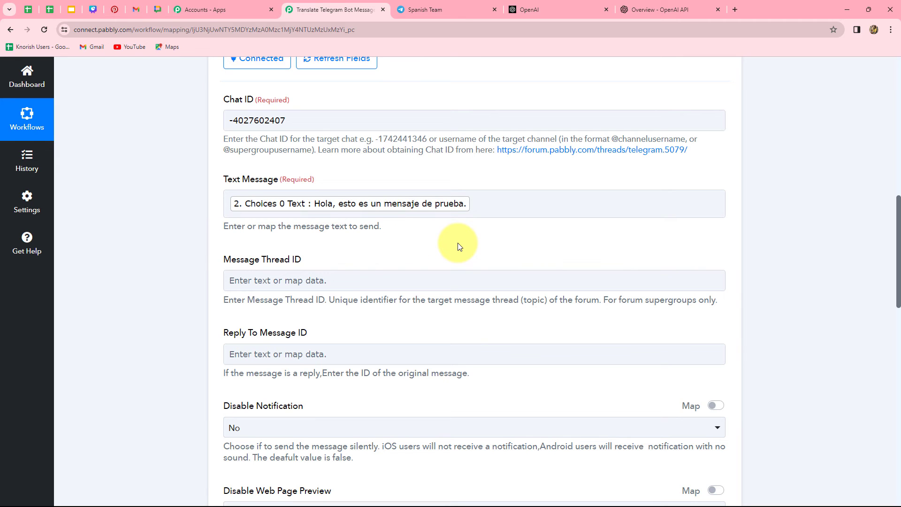
Keep the optional message fields at their defaults, save the Telegram Bot send-message action and send its test request
scroll(459, 246, "down", 2)
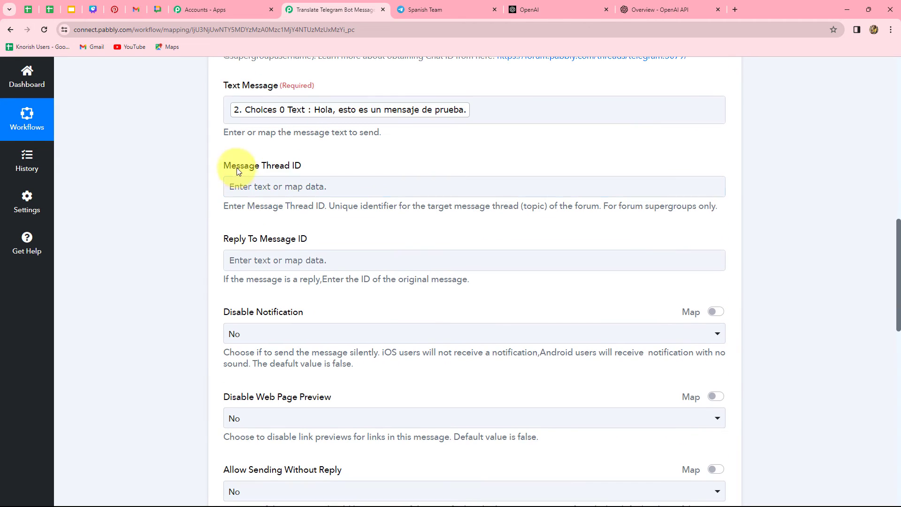
left_click(242, 252)
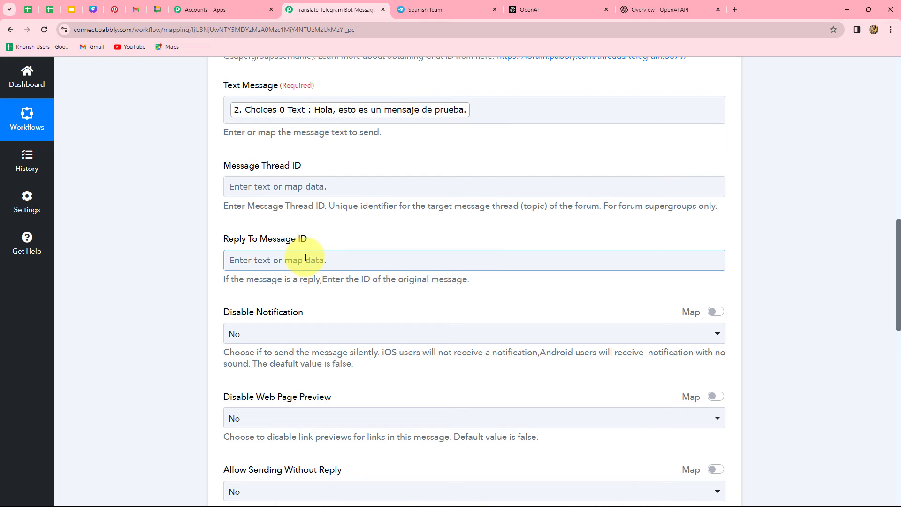
left_click(281, 311)
scroll(355, 389, "down", 7)
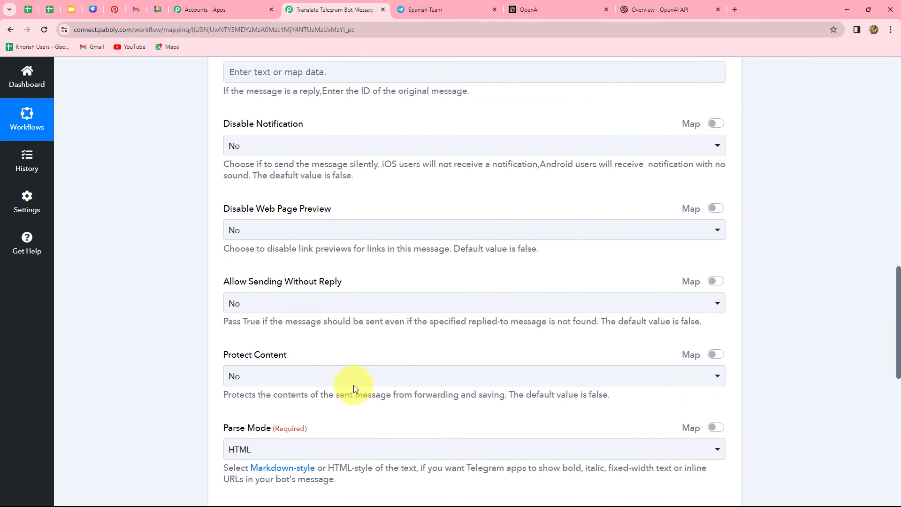
left_click(355, 388)
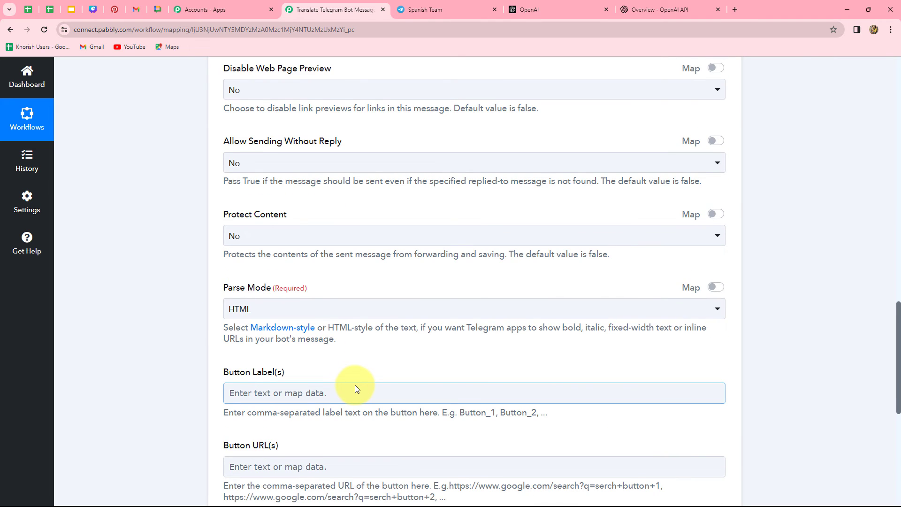
scroll(355, 385, "down", 7)
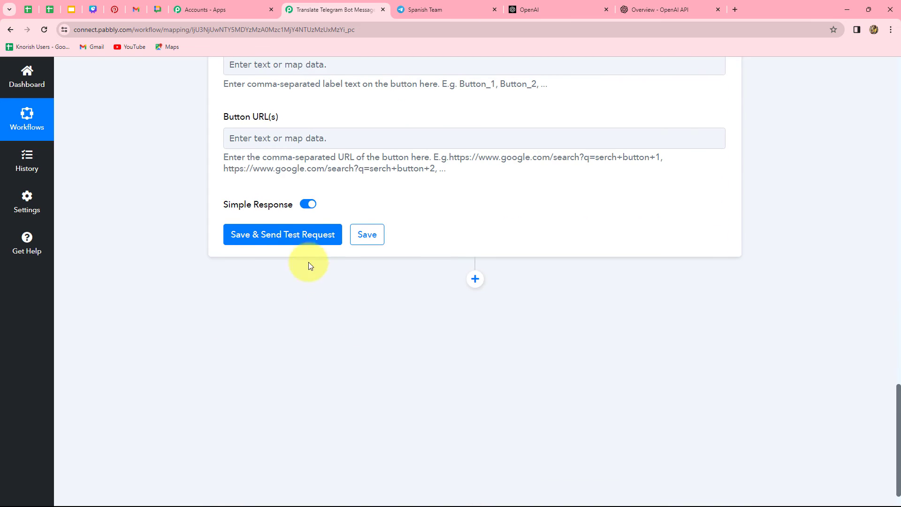
left_click(303, 236)
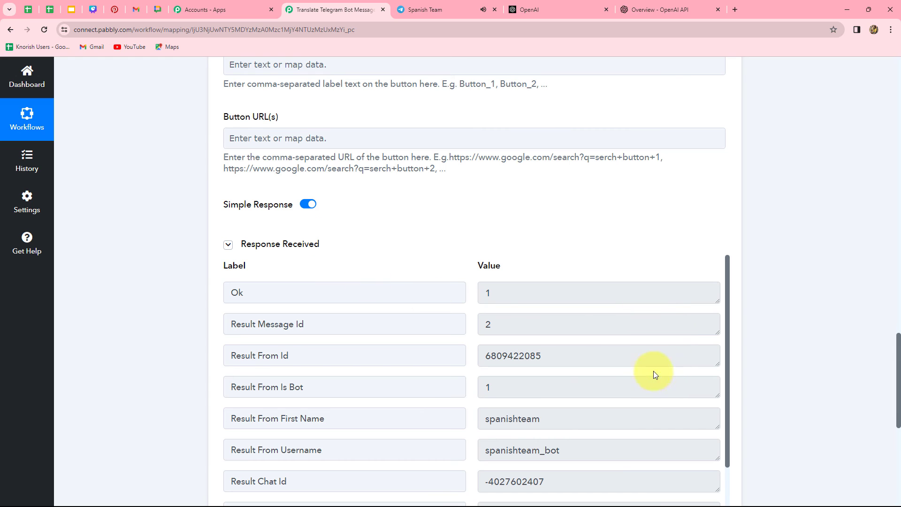
Inspect the test response, switch to Telegram and compare the Spanish Team group's bot message with the English Team original
left_click(543, 357)
double_click(544, 357)
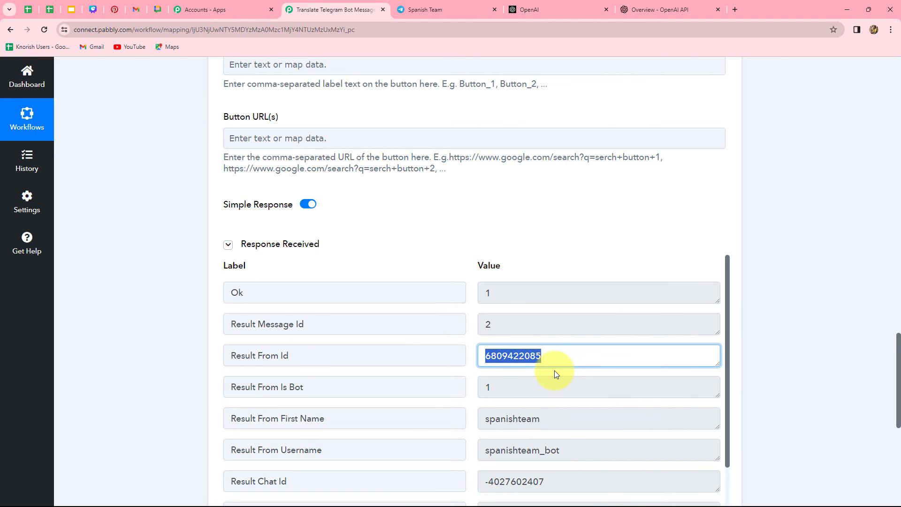
left_click(456, 8)
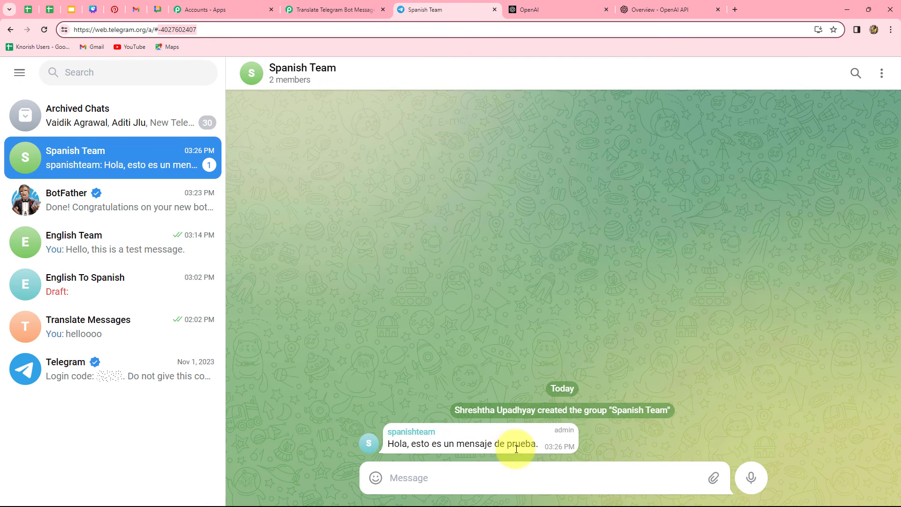
left_click(322, 403)
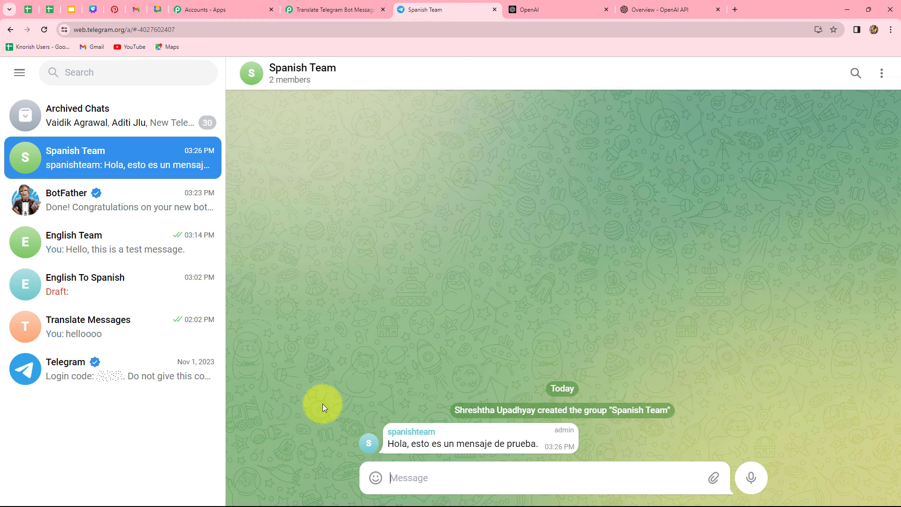
left_click(108, 261)
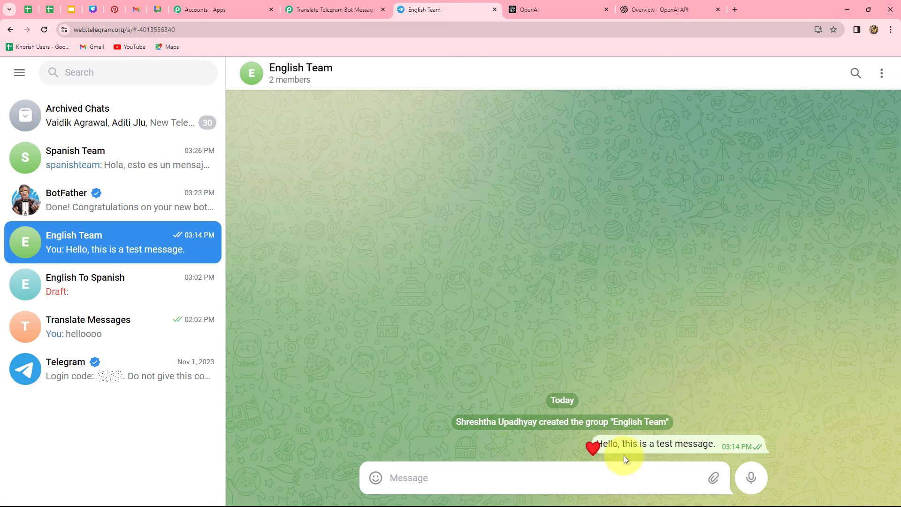
left_click(134, 166)
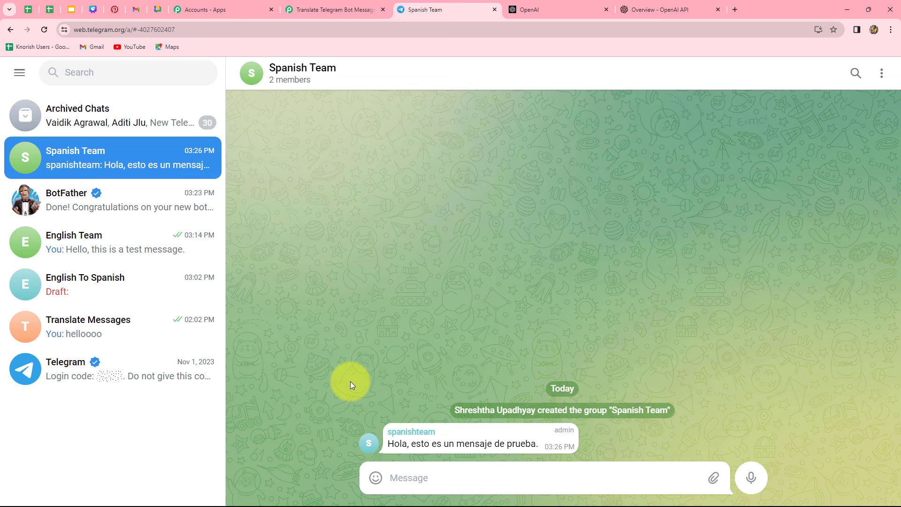
Send "This is another message." in the English Team group and open the Spanish Team group to check its translation
left_click(201, 251)
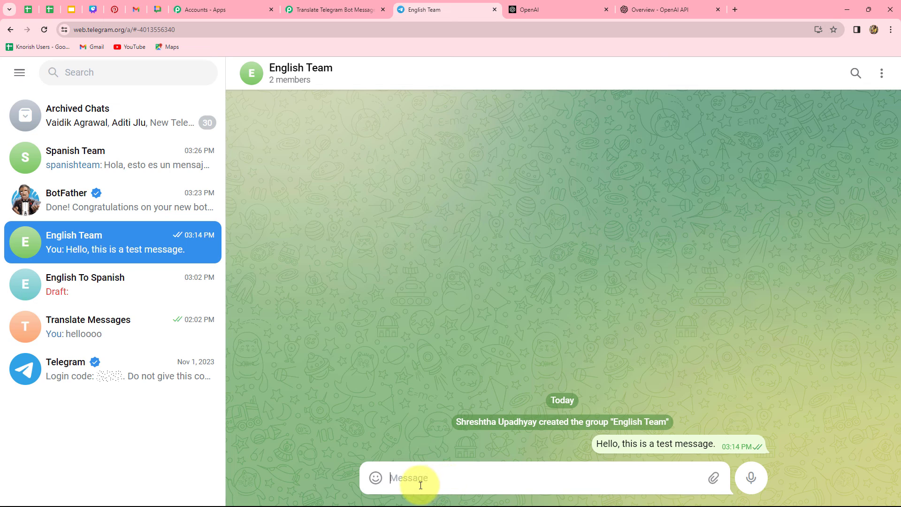
type("This is another message")
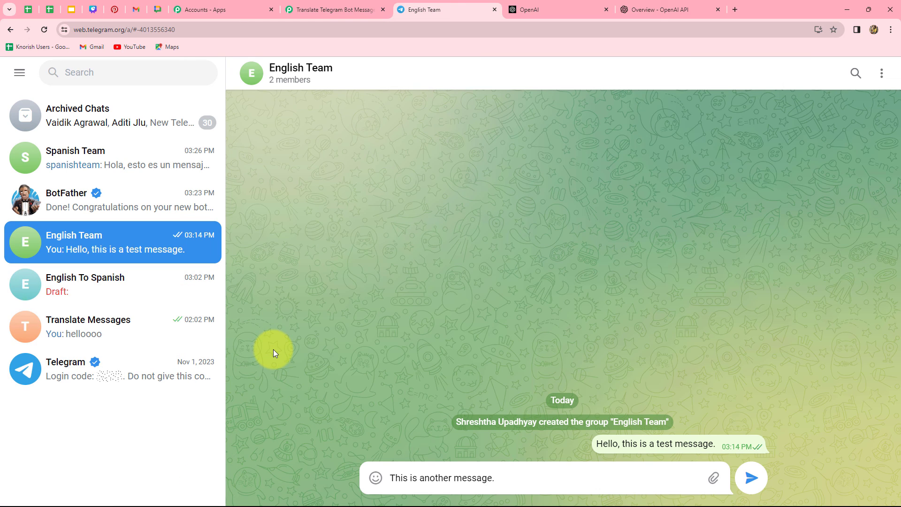
key("Return")
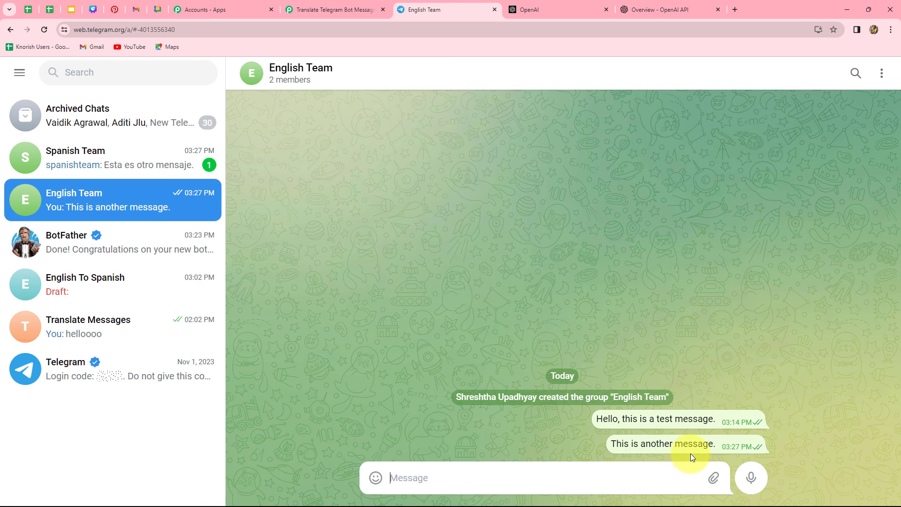
left_click(134, 156)
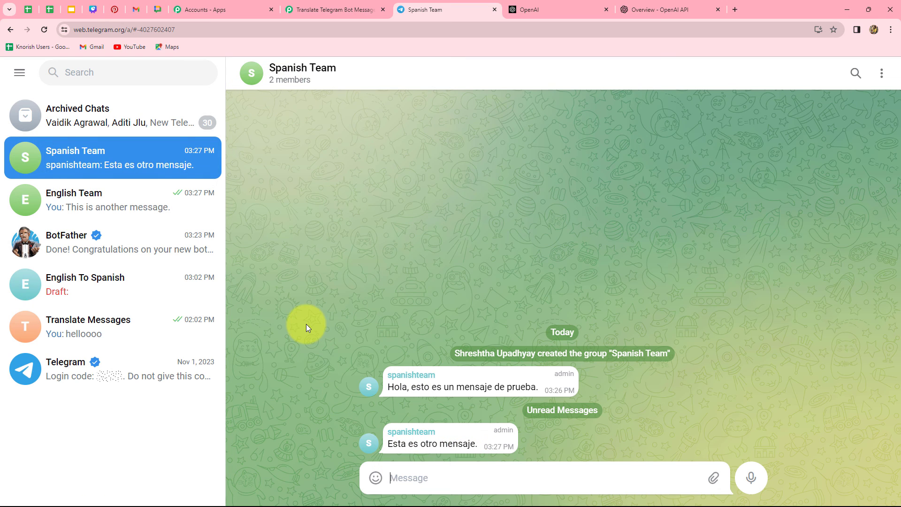
Switch back to Pabbly Connect and collapse the Telegram Bot Send a Text Message or Reply action
left_click(329, 9)
scroll(829, 284, "up", 3)
scroll(830, 286, "up", 20)
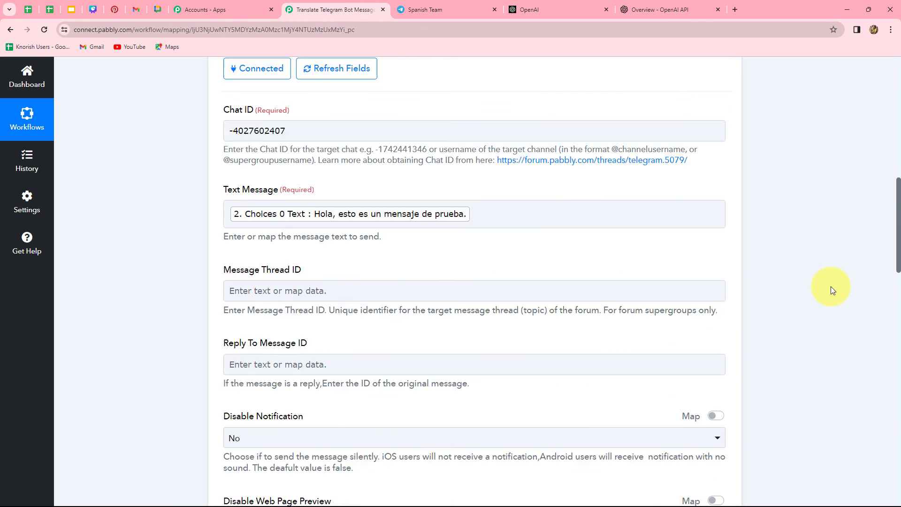
left_click(723, 330)
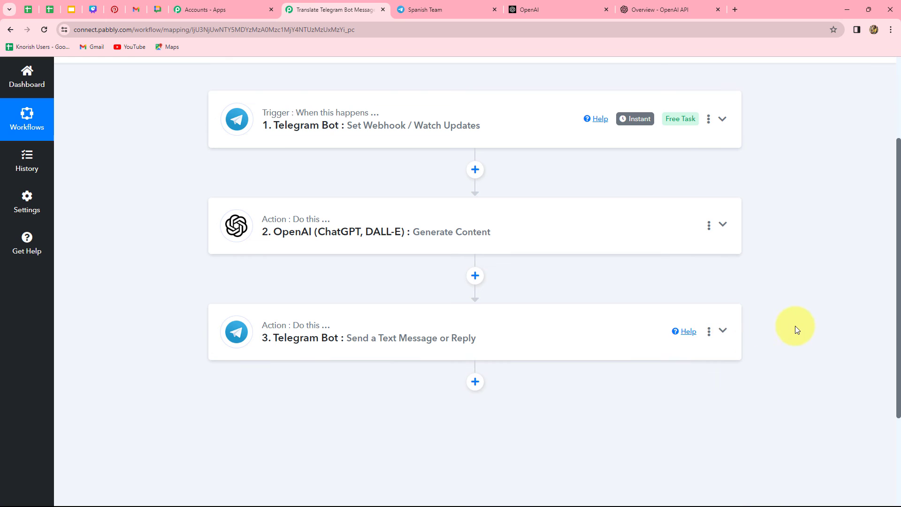